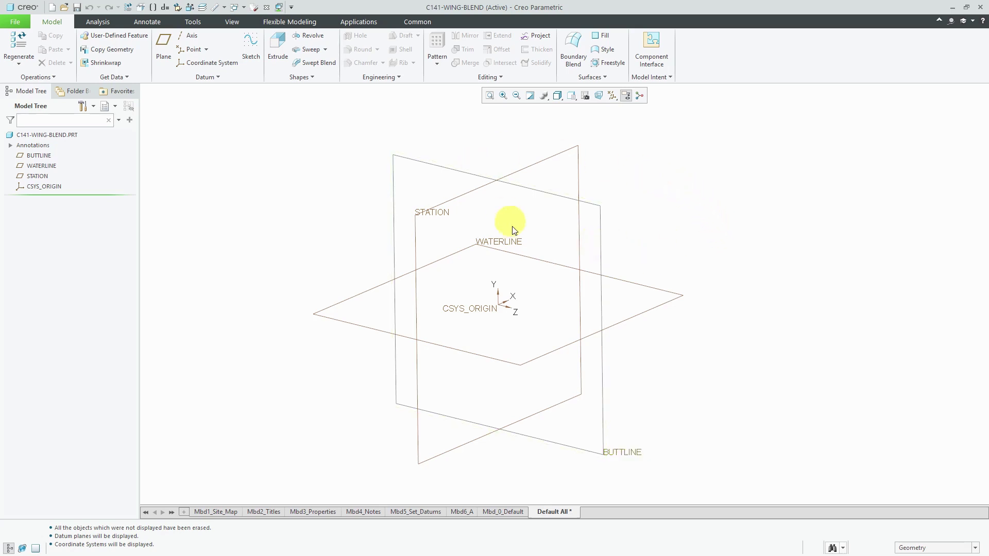
Start a coordinate system offset from CSYS_ORIGIN and set its rotation about Y to 90 degrees.
{"action": "left_click", "coordinate": [487, 309]}
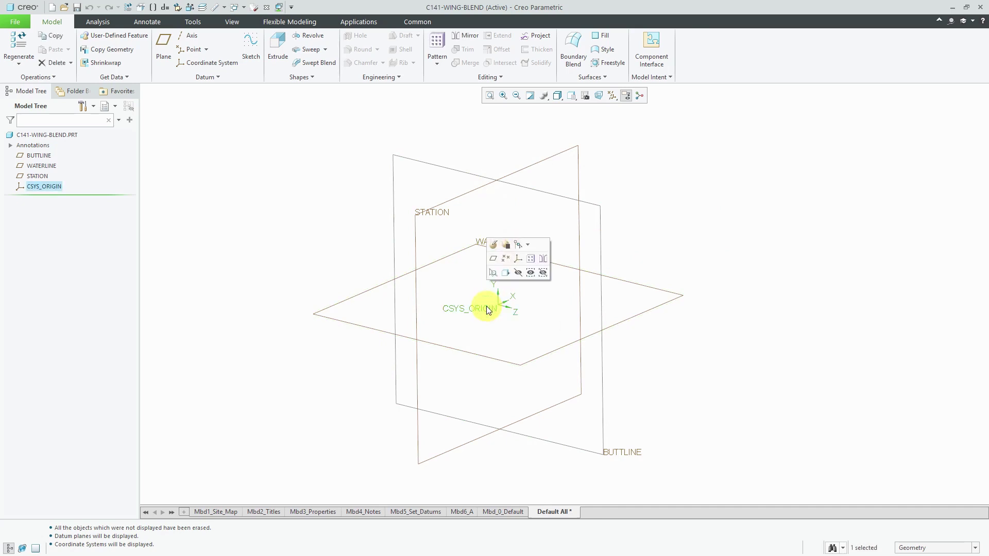
{"action": "left_click", "coordinate": [519, 260]}
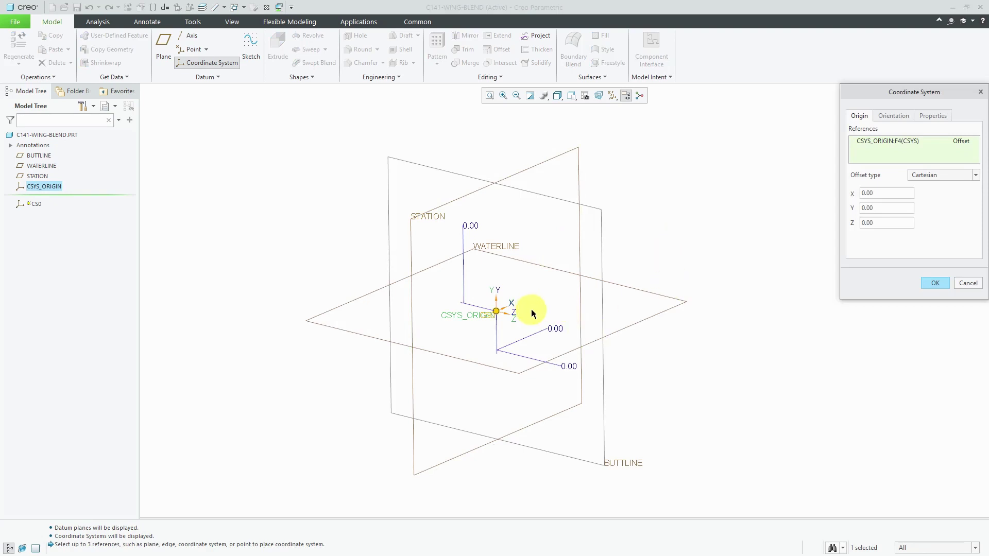
{"action": "left_click", "coordinate": [906, 120]}
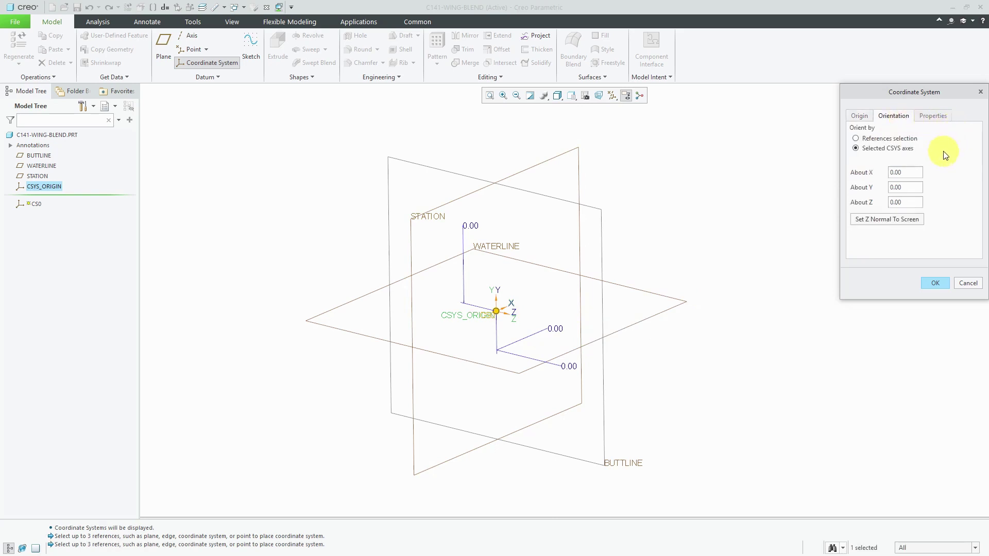
{"action": "left_click", "coordinate": [907, 189]}
{"action": "type", "text": "9"}
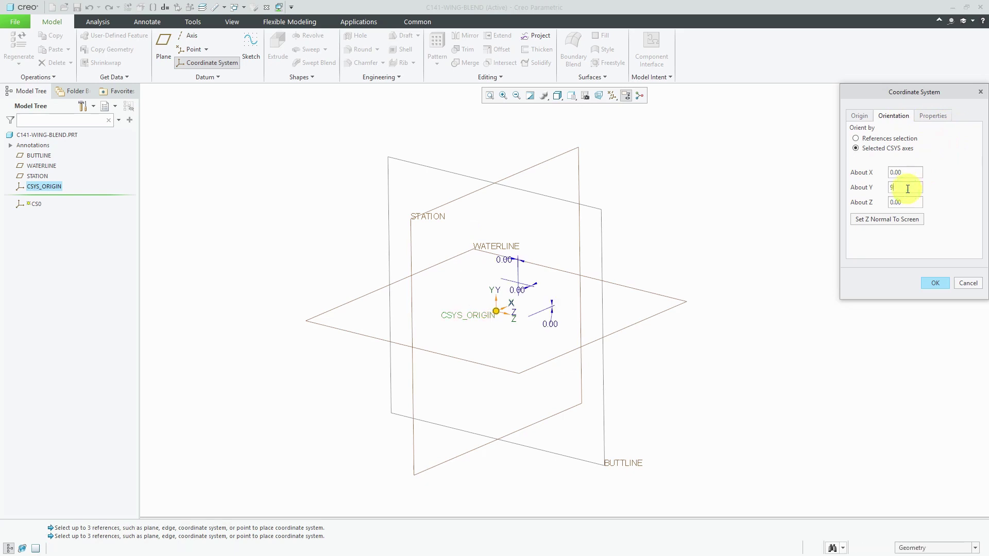
{"action": "type", "text": "0"}
{"action": "key", "text": "Return"}
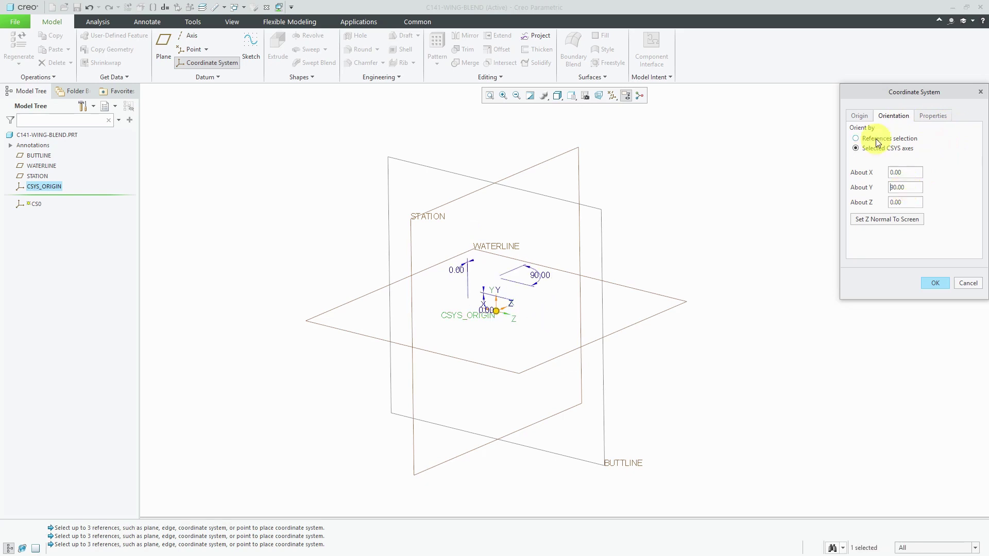
Name the new coordinate system BL0 and complete it.
{"action": "left_click", "coordinate": [933, 116]}
{"action": "double_click", "coordinate": [919, 133]}
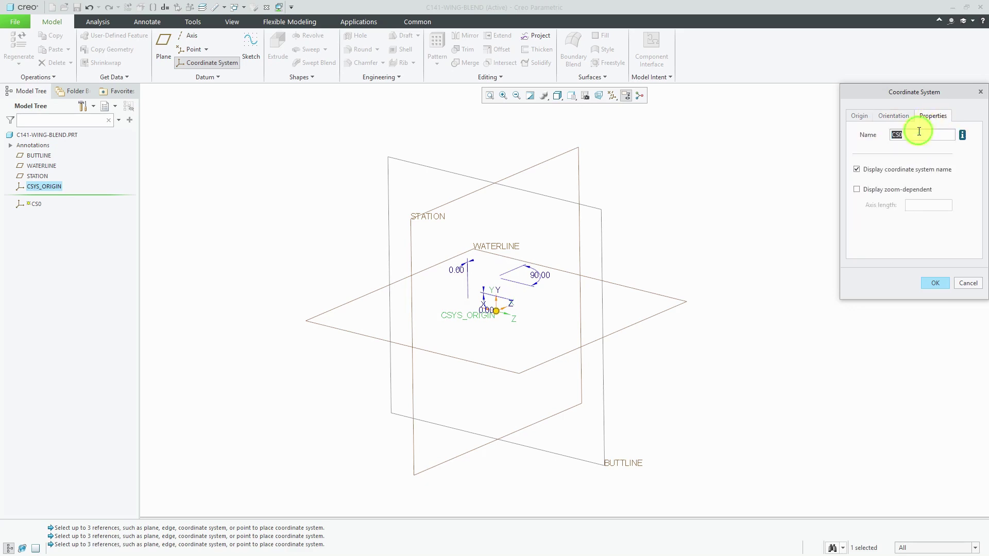
{"action": "type", "text": "bl"}
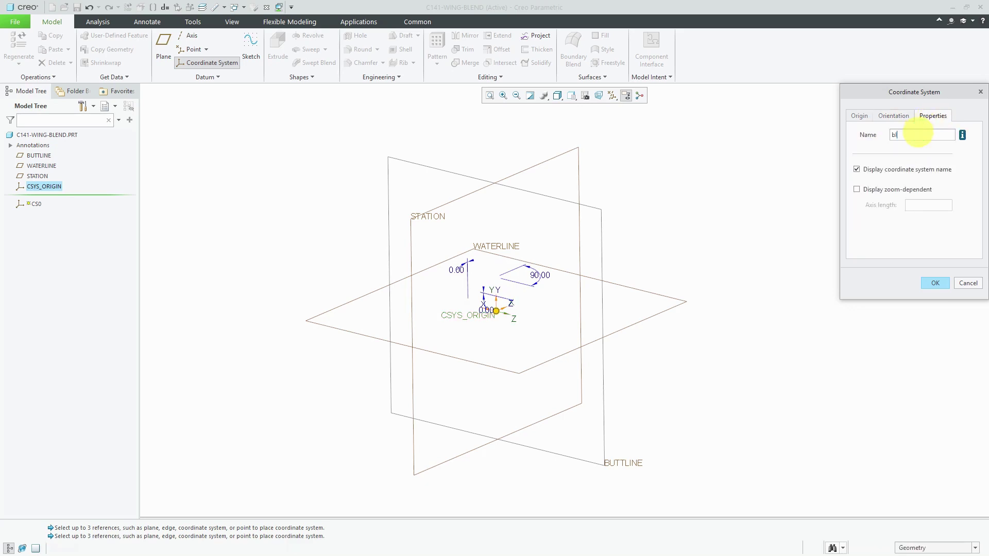
{"action": "type", "text": "0"}
{"action": "key", "text": "Return"}
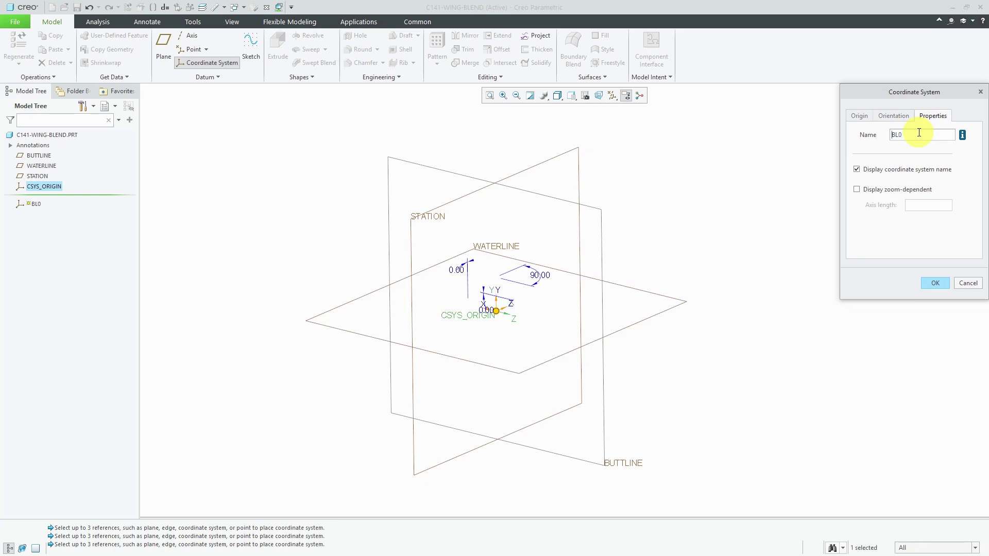
{"action": "left_click", "coordinate": [934, 283]}
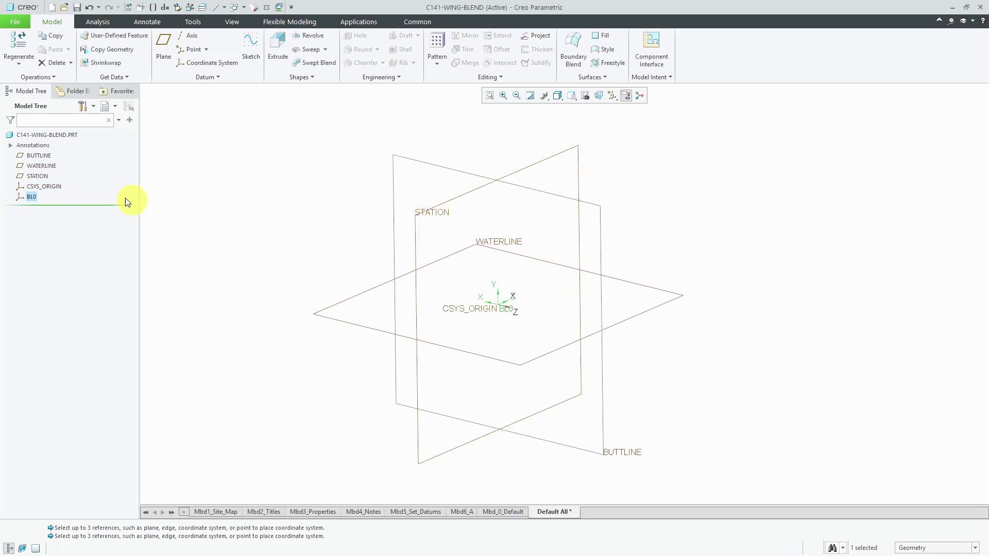
Hide the CSYS_ORIGIN coordinate system.
{"action": "left_click", "coordinate": [48, 187]}
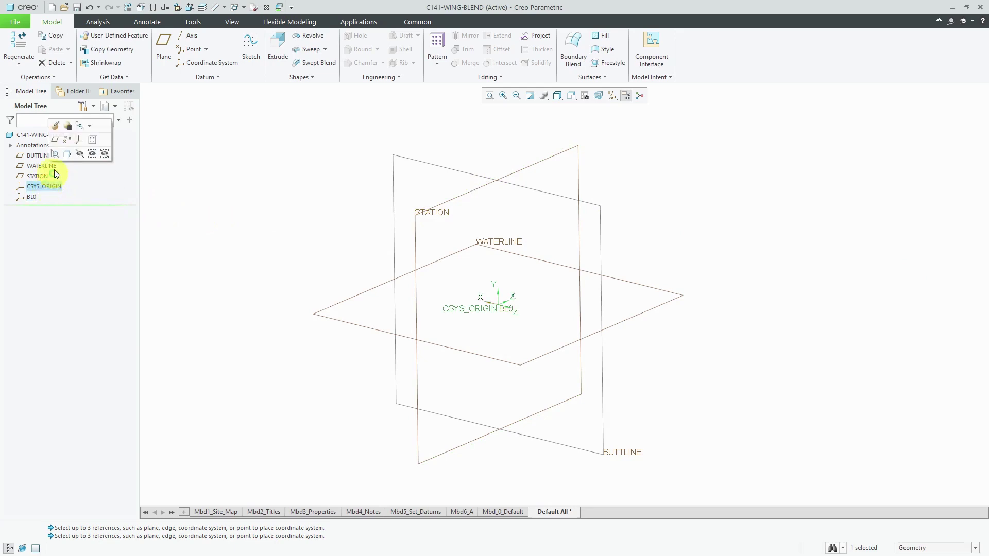
{"action": "left_click", "coordinate": [78, 154]}
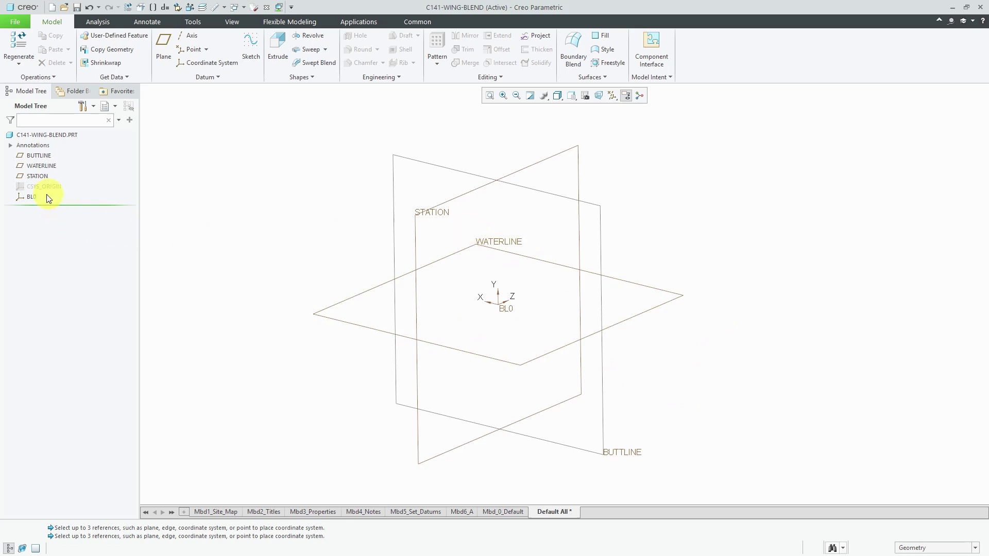
Redefine the BL0 coordinate system with a rotation of -90 degrees about Y.
{"action": "left_click", "coordinate": [32, 197]}
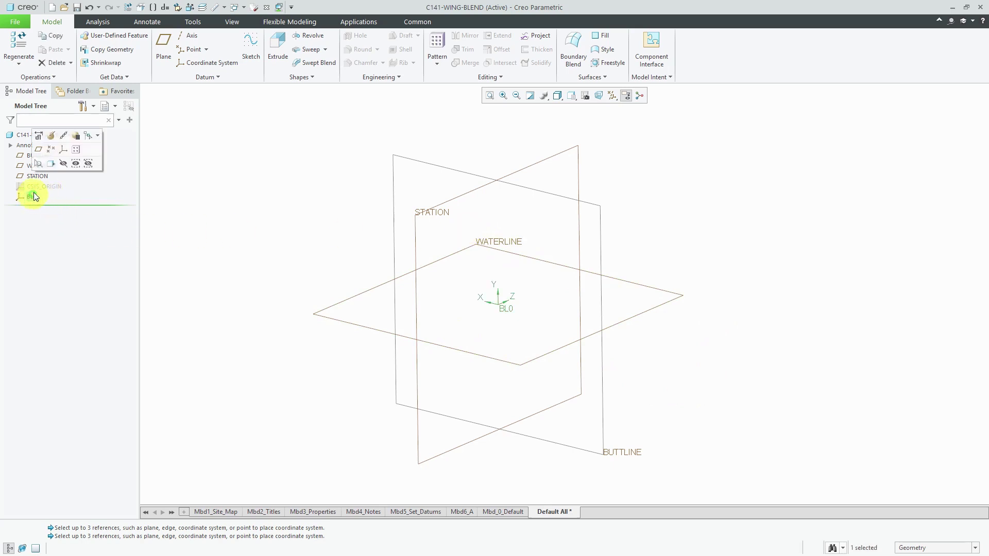
{"action": "left_click", "coordinate": [56, 137]}
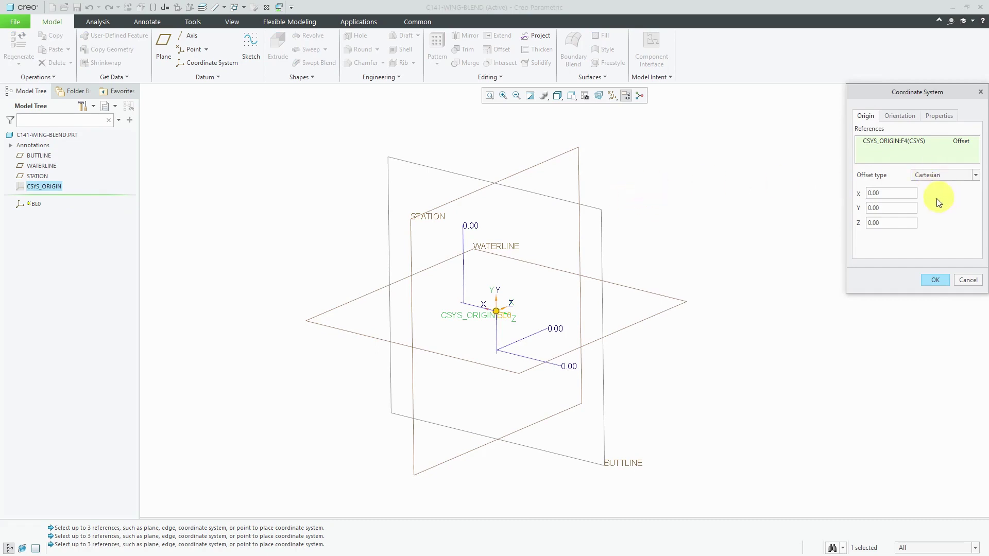
{"action": "left_click", "coordinate": [901, 116]}
{"action": "double_click", "coordinate": [911, 187]}
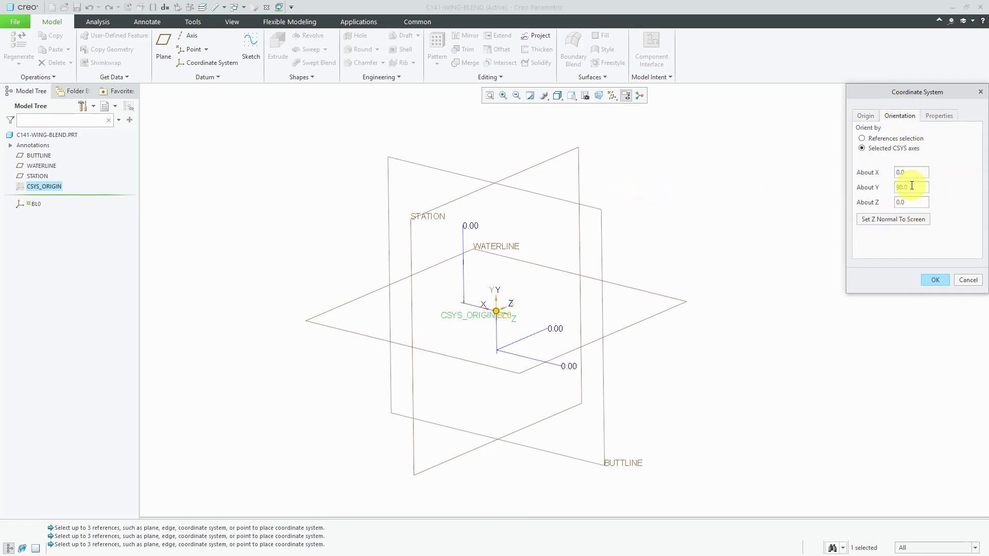
{"action": "type", "text": "90"}
{"action": "key", "text": "Return"}
{"action": "type", "text": "-90"}
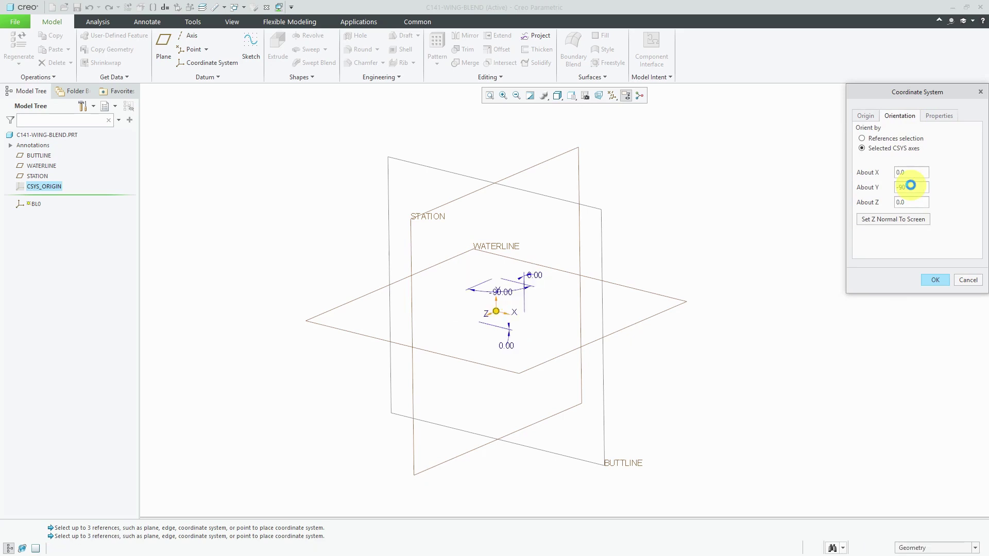
{"action": "key", "text": "Return"}
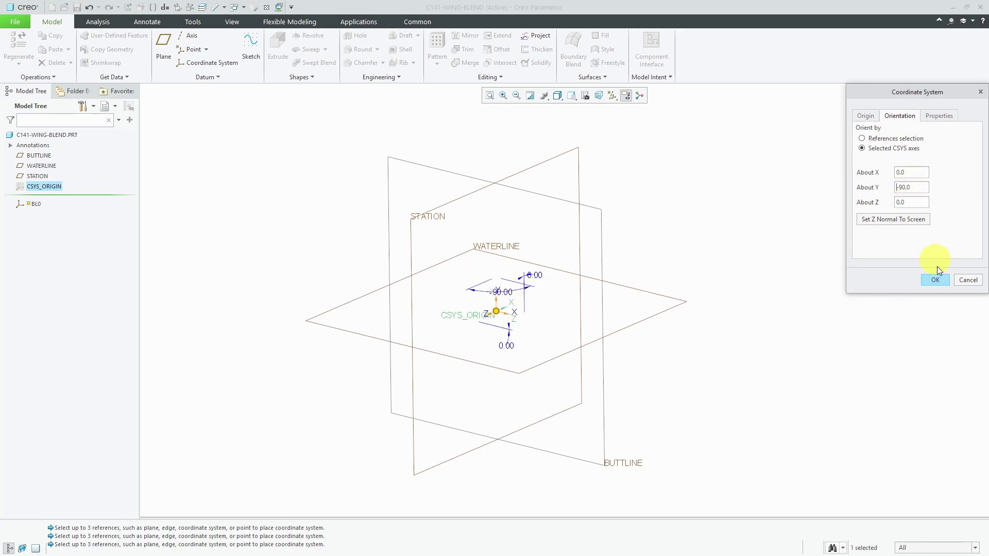
{"action": "left_click", "coordinate": [942, 283]}
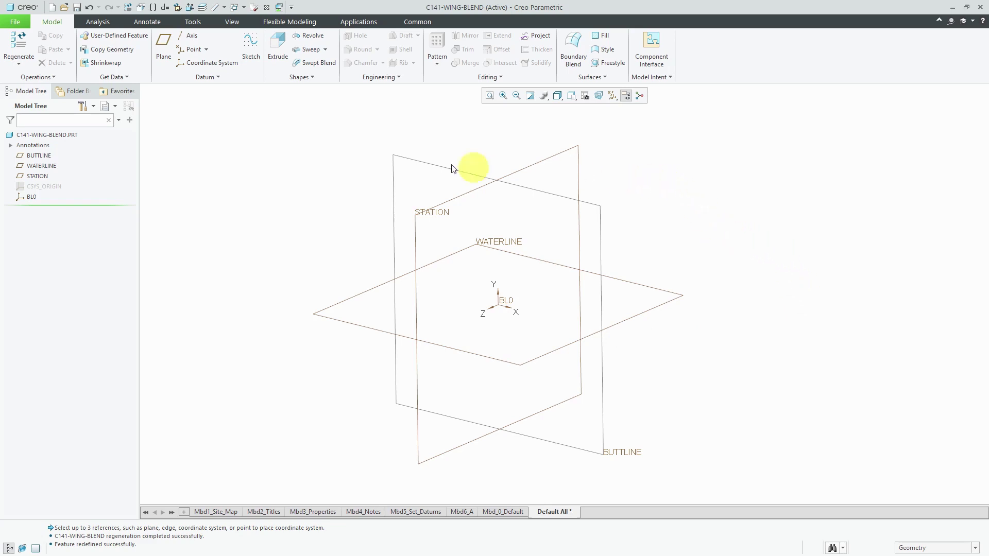
Import C-141-A.pts from CAD-Files\military_vehicles\C-141 Starlifter into an Offset Coordinate System datum point feature referencing BL0.
{"action": "left_click", "coordinate": [206, 50]}
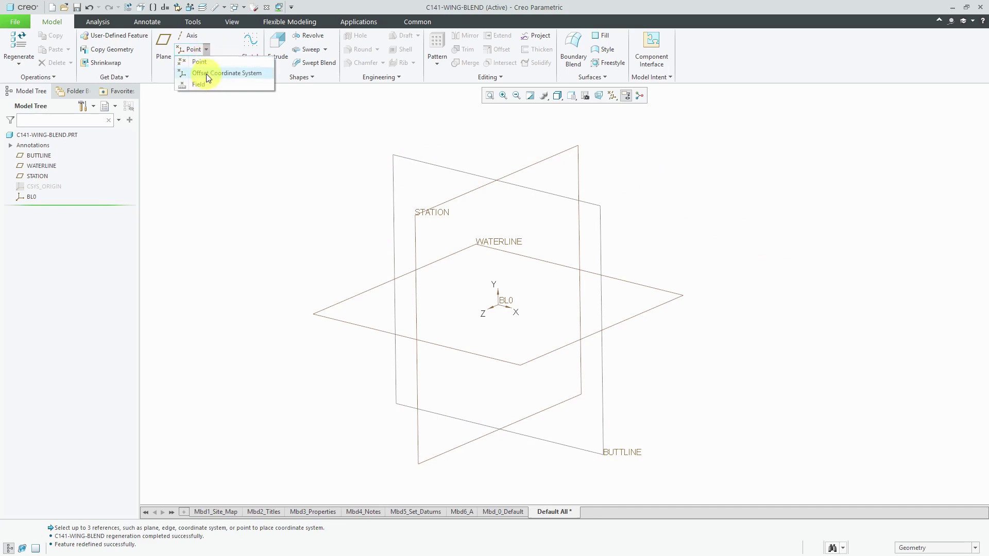
{"action": "left_click", "coordinate": [206, 73]}
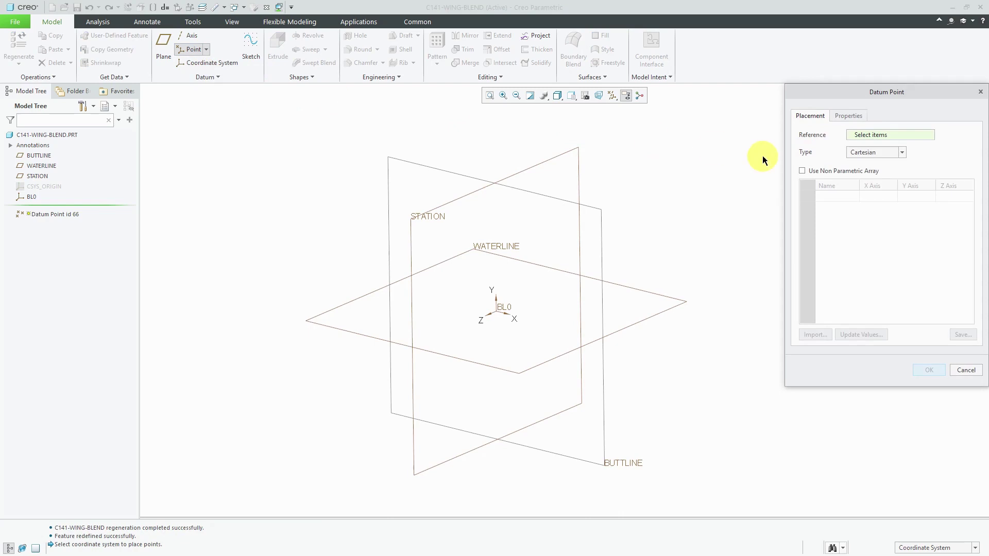
{"action": "left_click", "coordinate": [499, 309]}
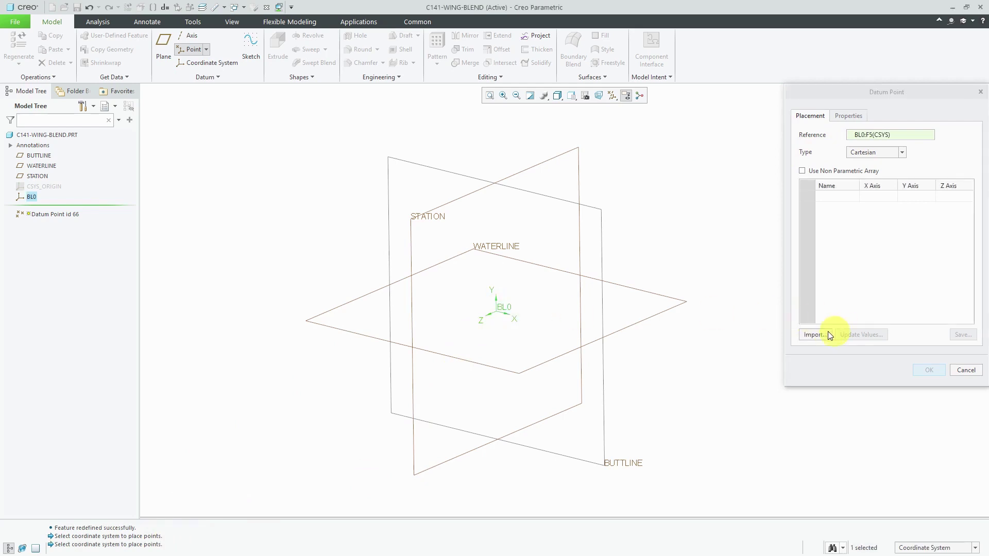
{"action": "left_click", "coordinate": [814, 335]}
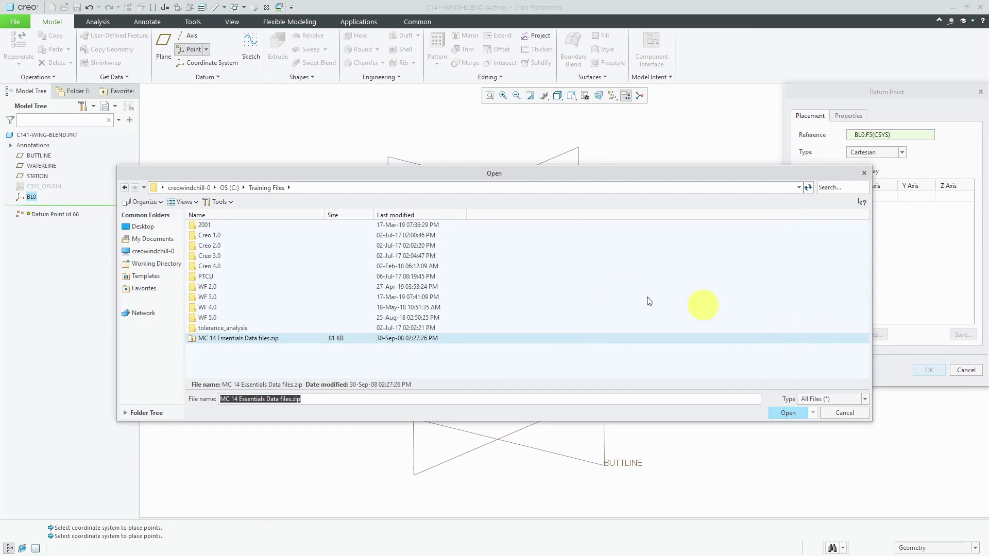
{"action": "left_click", "coordinate": [227, 188]}
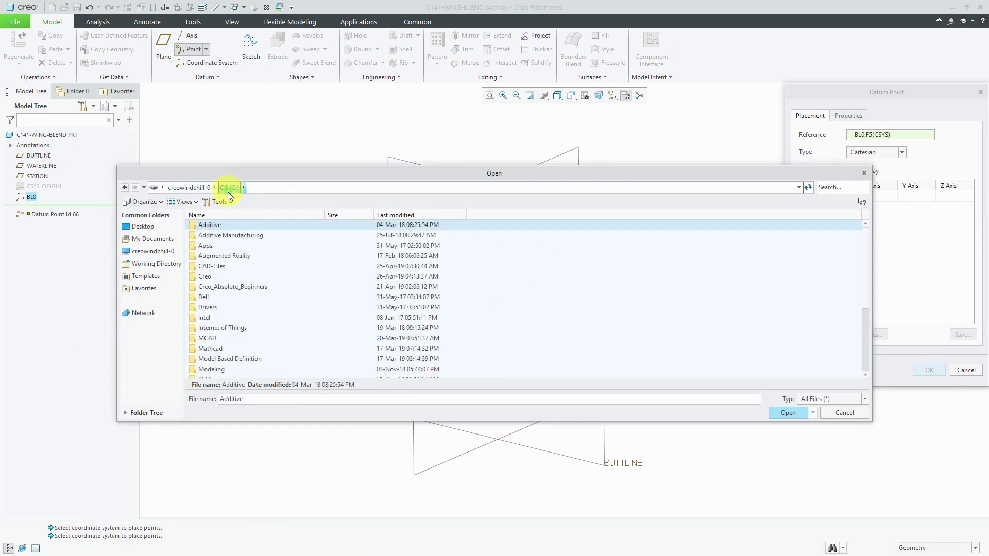
{"action": "double_click", "coordinate": [220, 272]}
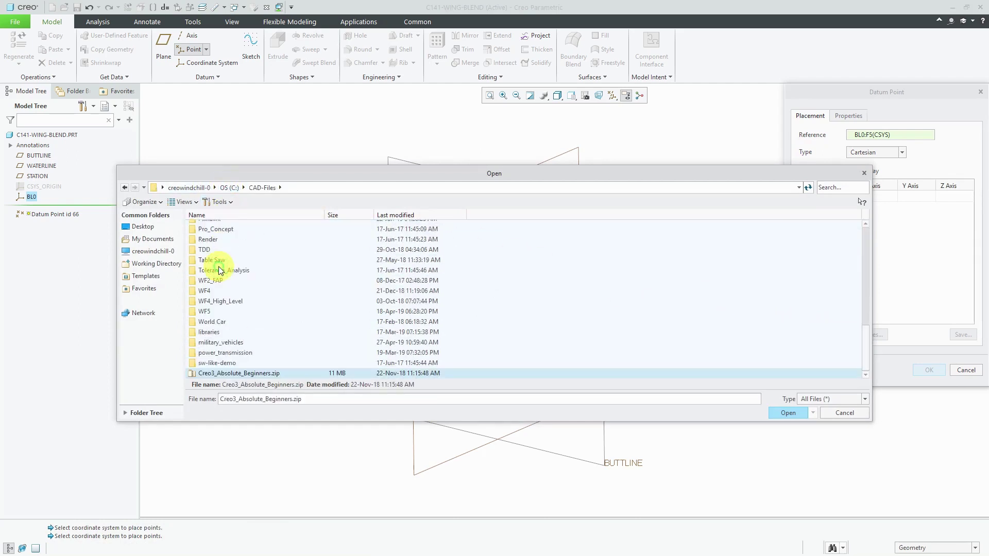
{"action": "double_click", "coordinate": [222, 342]}
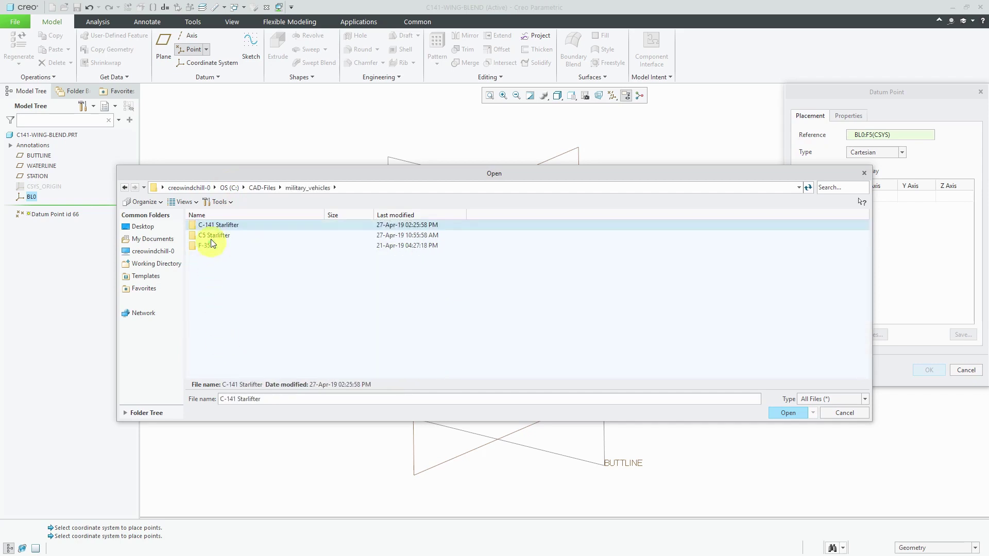
{"action": "double_click", "coordinate": [215, 227]}
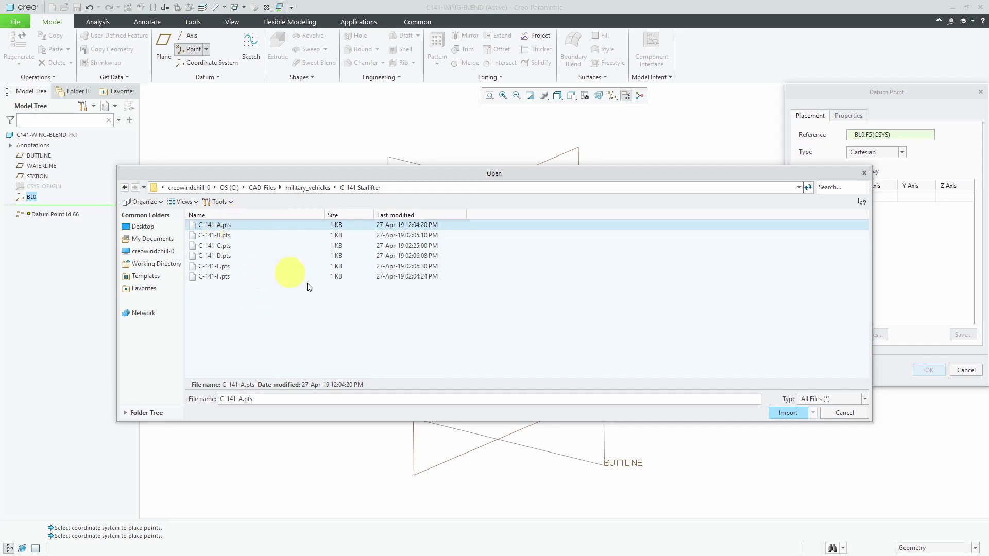
{"action": "left_click", "coordinate": [790, 413]}
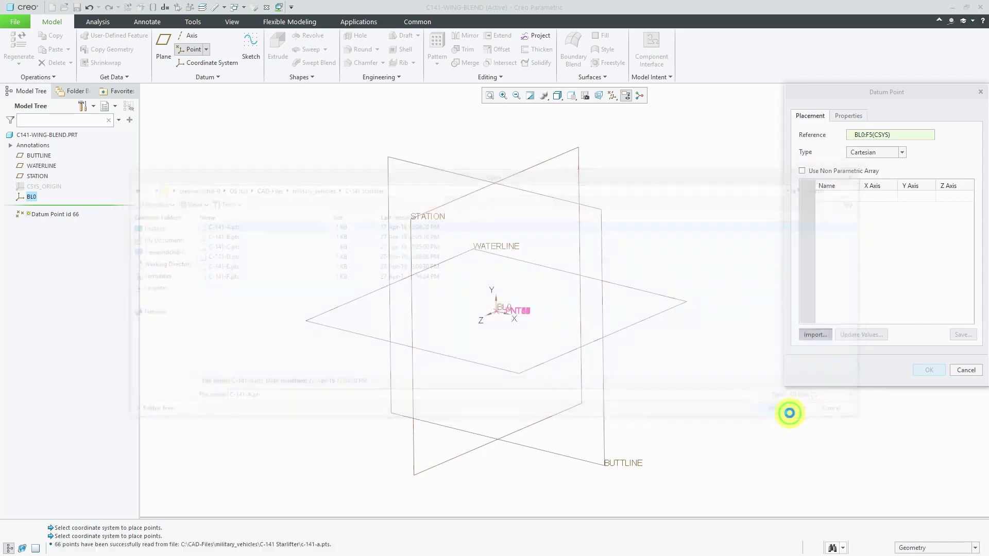
Enlarge the datum point table to review the imported coordinates and accept the feature.
{"action": "left_click_drag", "start_coordinate": [792, 384], "coordinate": [741, 441]}
{"action": "scroll", "coordinate": [888, 328], "scroll_direction": "down", "scroll_amount": 5}
{"action": "scroll", "coordinate": [887, 330], "scroll_direction": "down", "scroll_amount": 7}
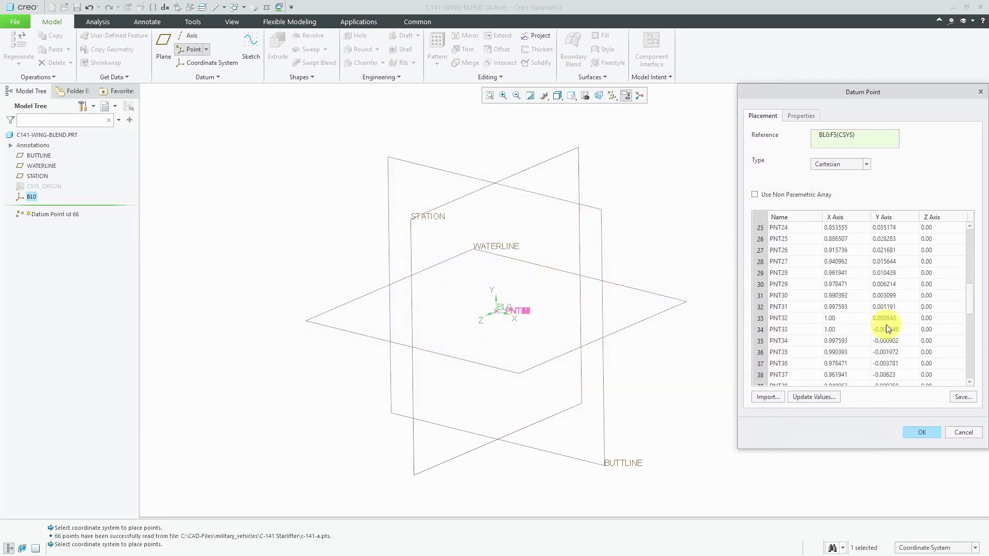
{"action": "left_click", "coordinate": [922, 432]}
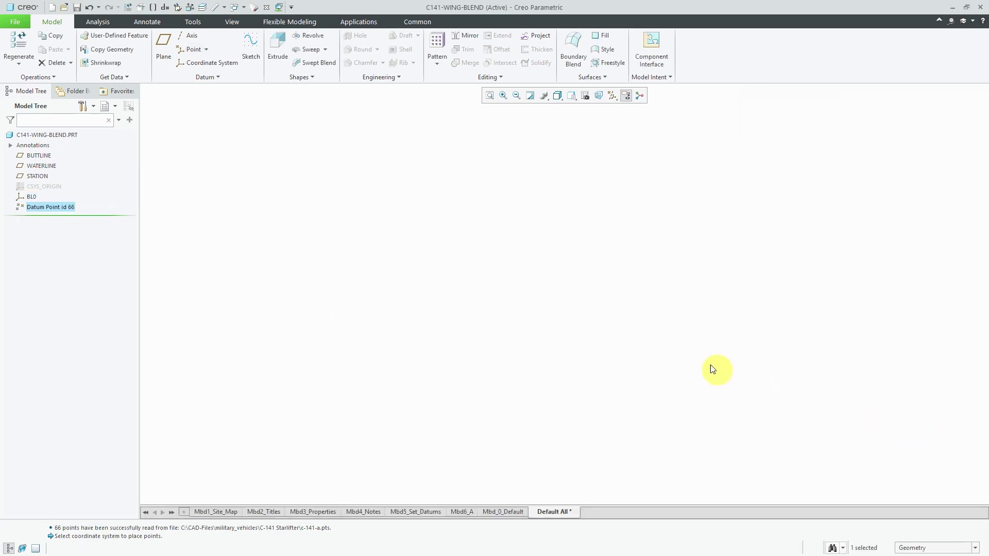
Refit the model in the graphics area and turn on the display of datum points.
{"action": "left_click", "coordinate": [489, 95]}
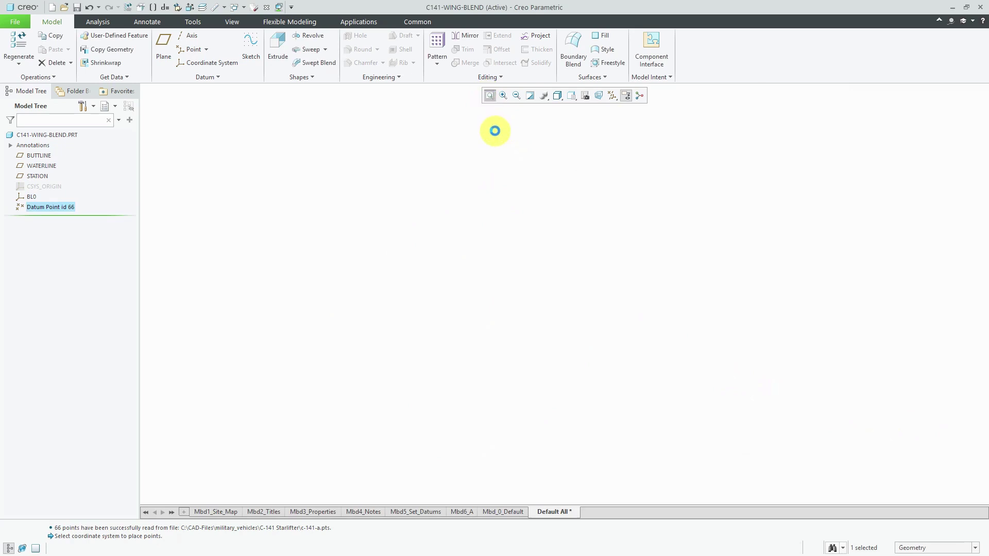
{"action": "scroll", "coordinate": [435, 265], "scroll_direction": "down", "scroll_amount": 5}
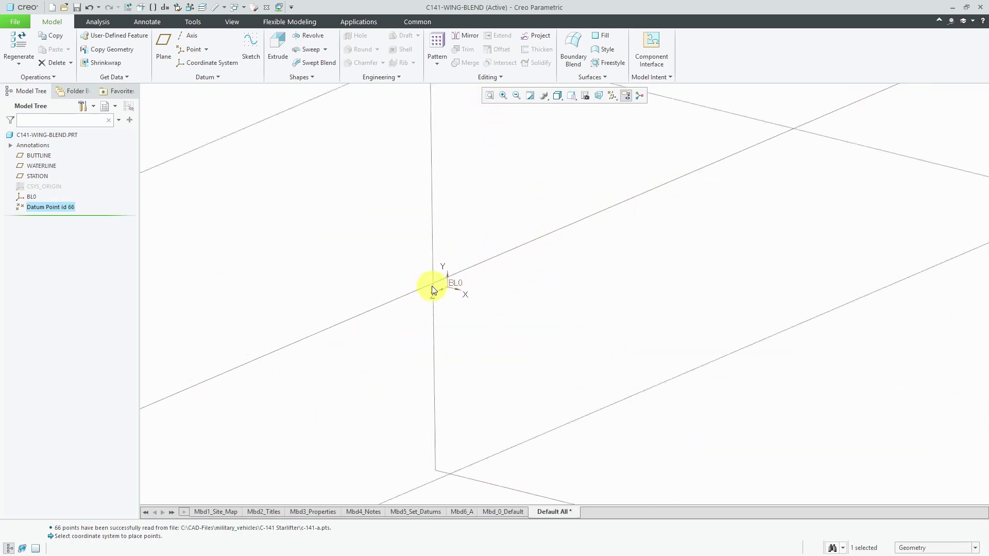
{"action": "scroll", "coordinate": [439, 267], "scroll_direction": "up", "scroll_amount": 6}
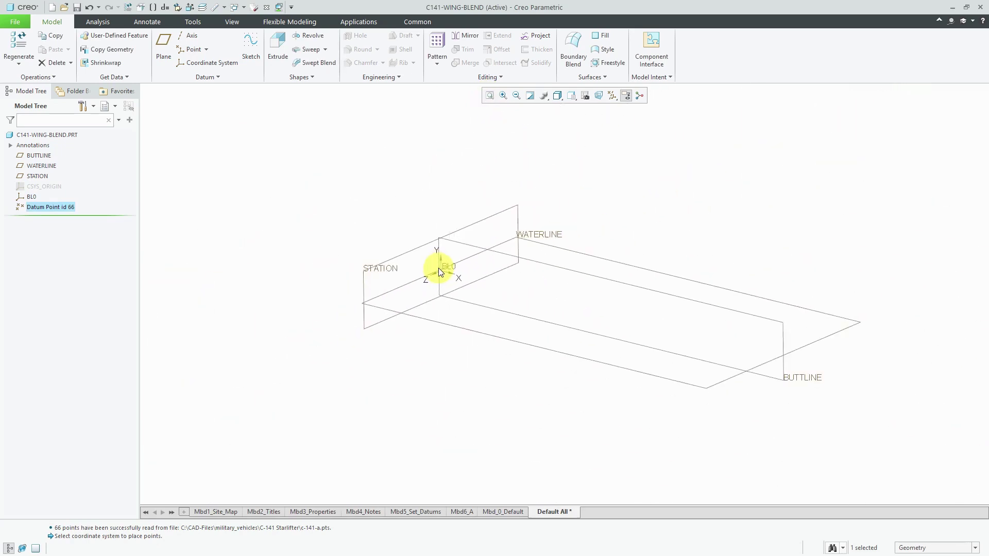
{"action": "left_click", "coordinate": [611, 96]}
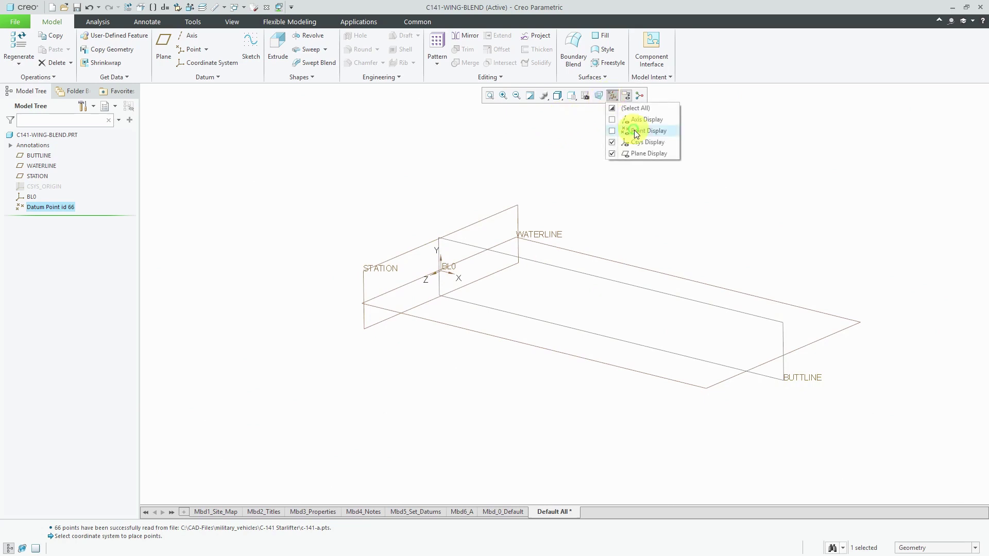
{"action": "left_click", "coordinate": [649, 130]}
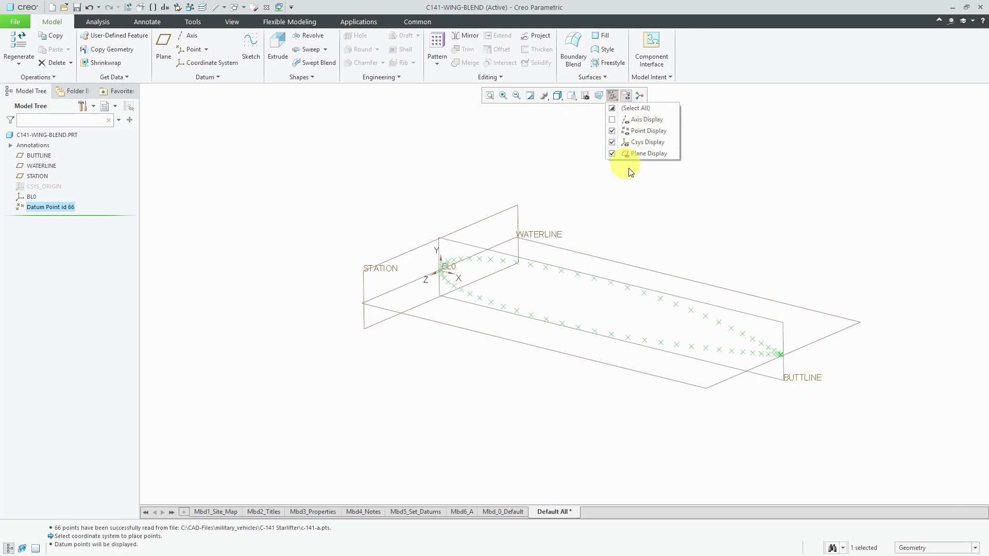
{"action": "left_click", "coordinate": [679, 217]}
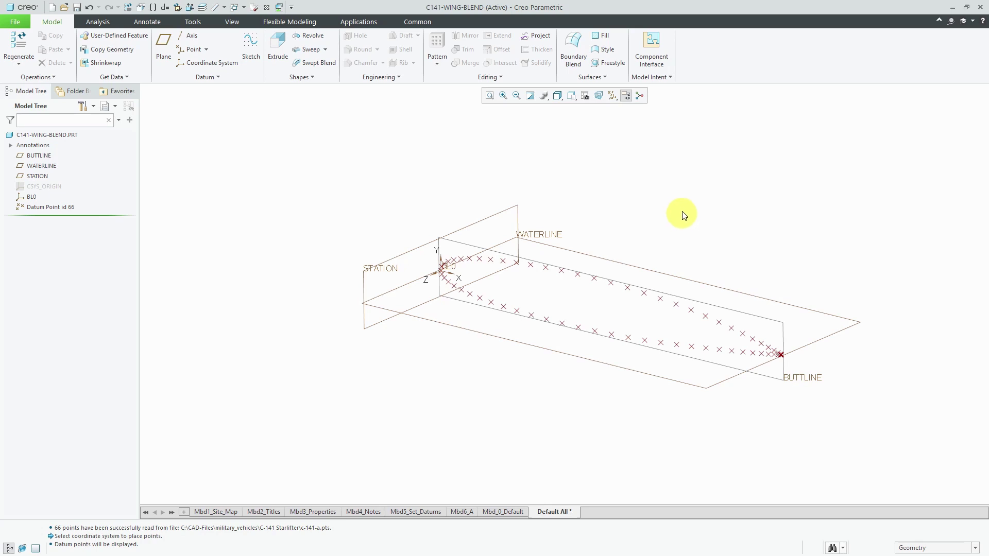
Create a coordinate system offset from BL0 by 1 in Z.
{"action": "left_click", "coordinate": [453, 271]}
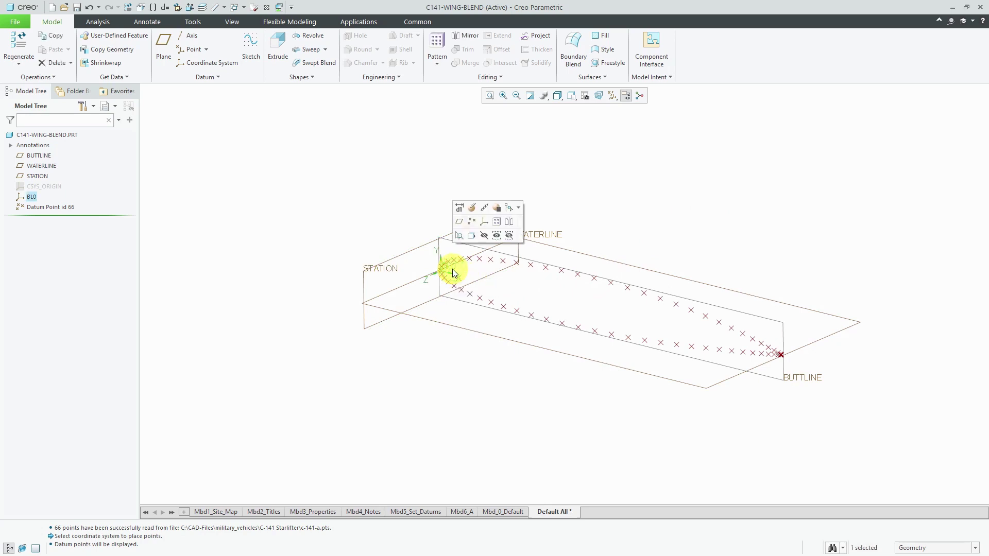
{"action": "left_click", "coordinate": [483, 222]}
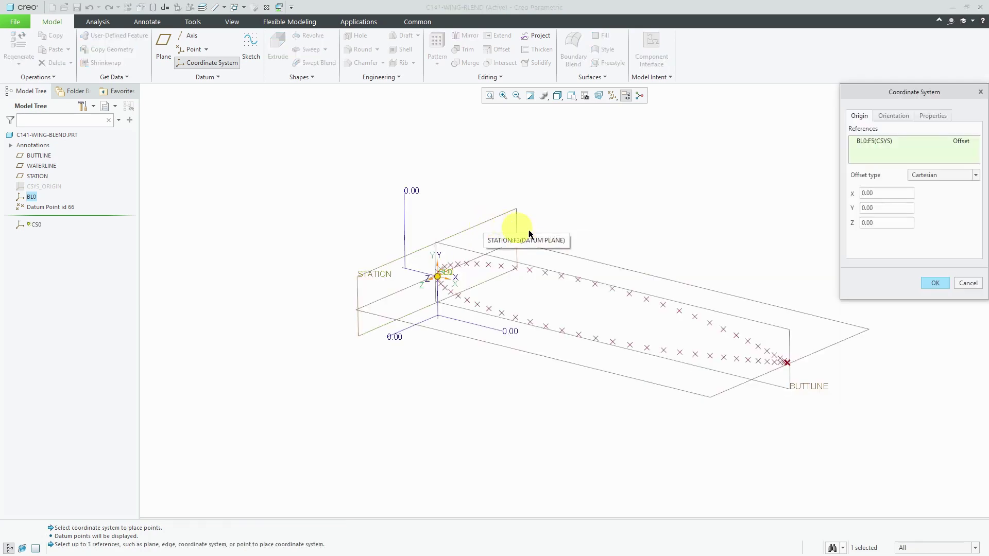
{"action": "left_click", "coordinate": [897, 225]}
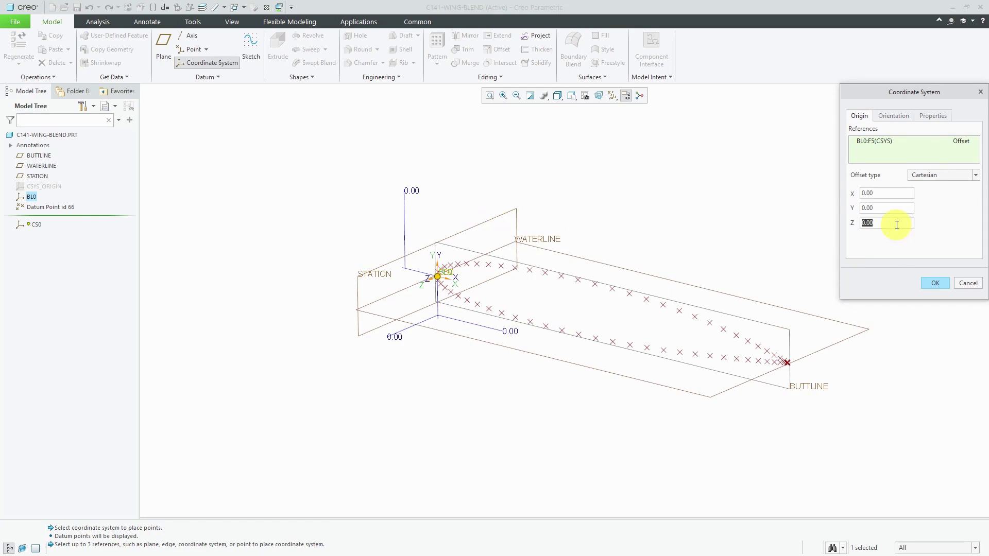
{"action": "type", "text": "1"}
{"action": "key", "text": "Return"}
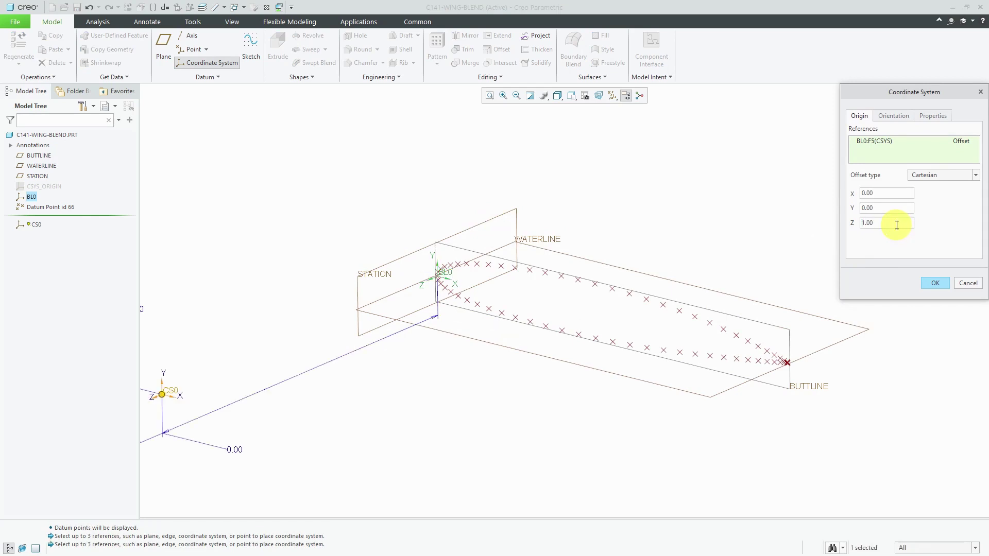
{"action": "left_click", "coordinate": [937, 284]}
{"action": "scroll", "coordinate": [743, 253], "scroll_direction": "down", "scroll_amount": 2}
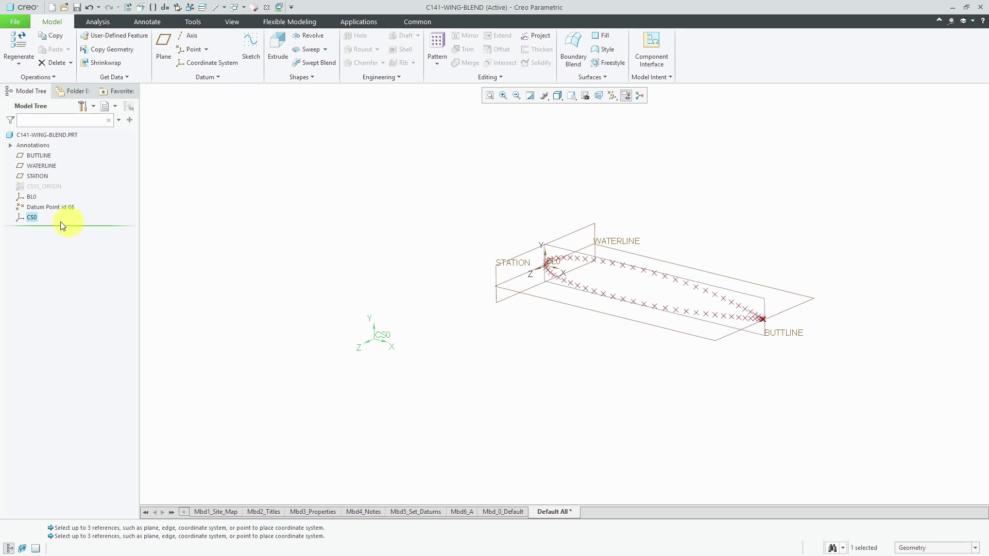
Rename the new offset coordinate system CS0 to BL113.
{"action": "double_click", "coordinate": [35, 217]}
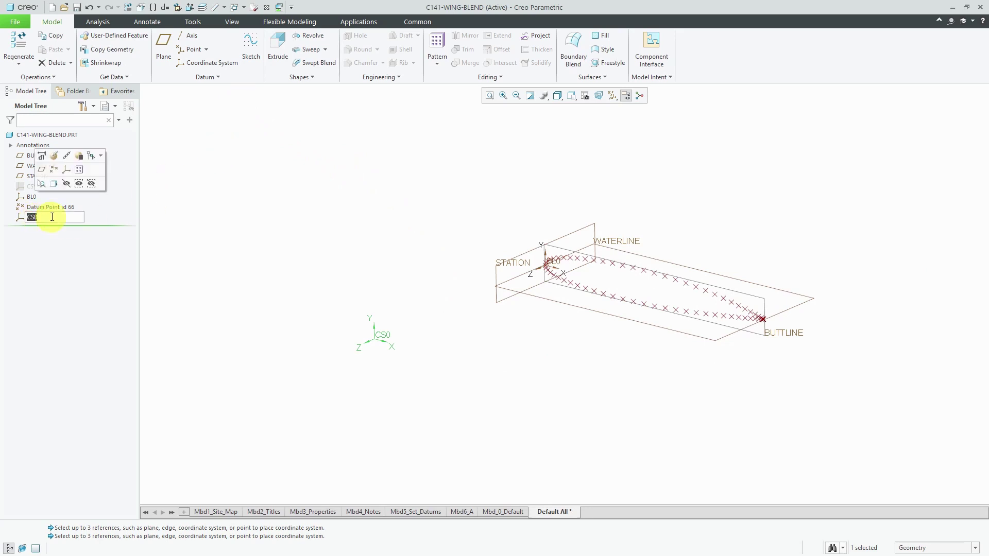
{"action": "type", "text": "bl113"}
{"action": "key", "text": "Return"}
{"action": "left_click", "coordinate": [258, 242]}
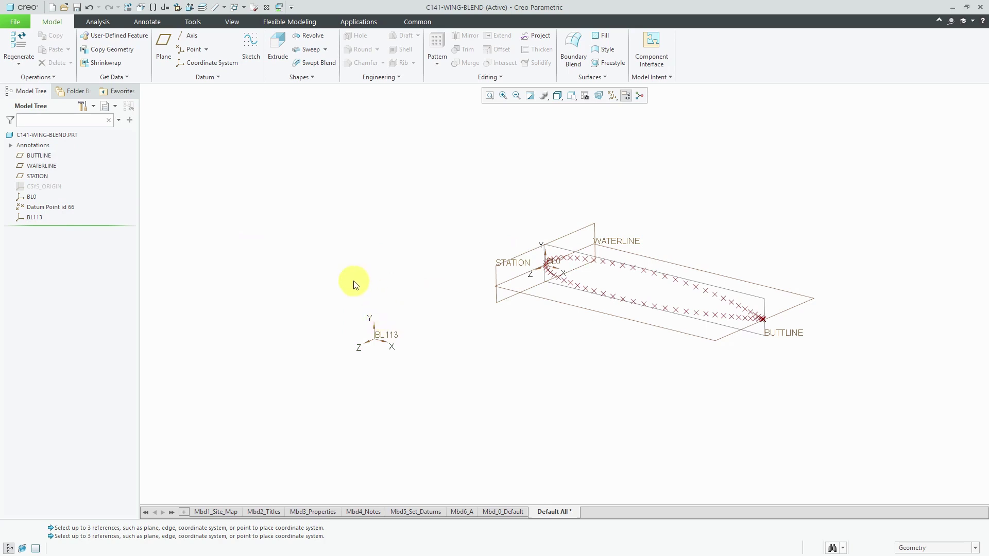
Import C-141-B.pts from the C-141 Starlifter folder into an offset datum point feature referencing BL113.
{"action": "left_click", "coordinate": [193, 49]}
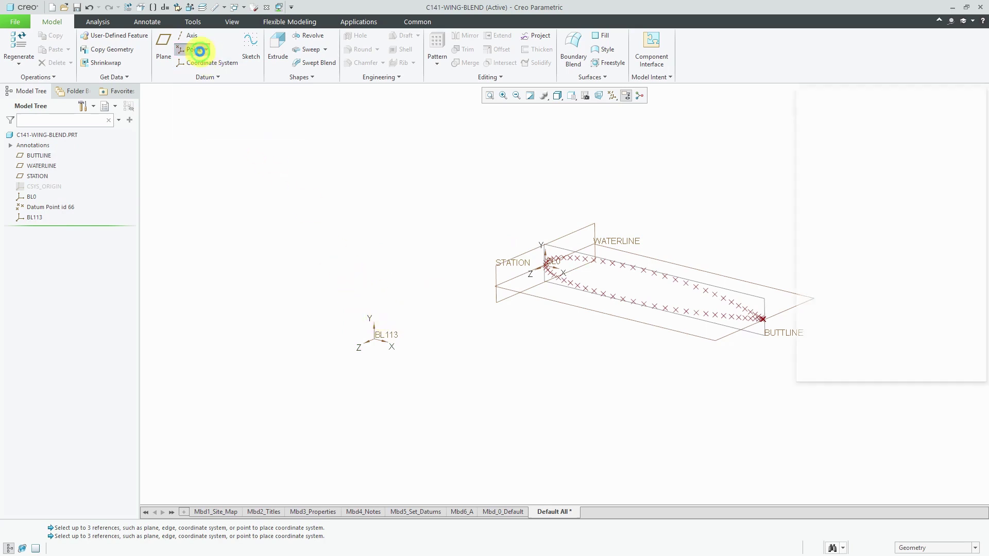
{"action": "left_click", "coordinate": [377, 342]}
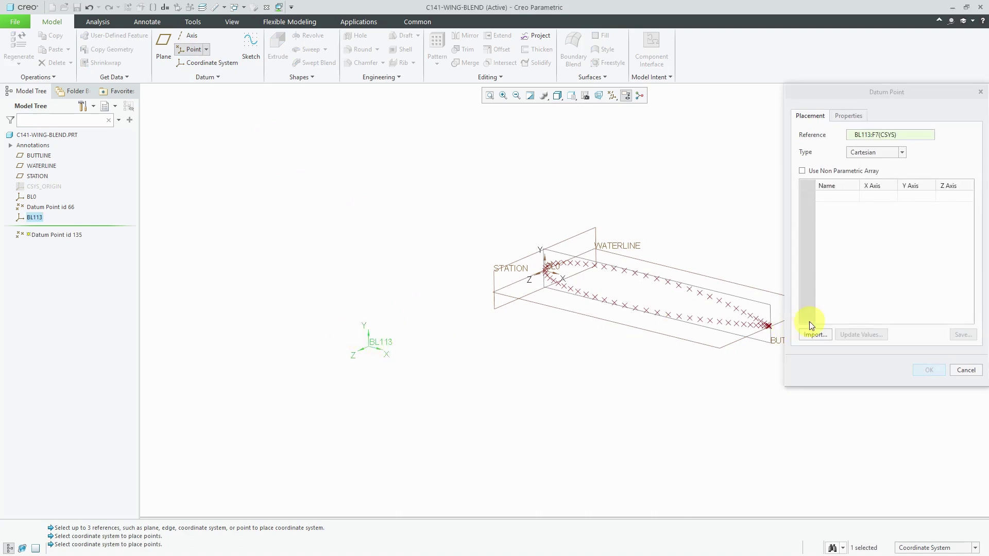
{"action": "left_click", "coordinate": [817, 335]}
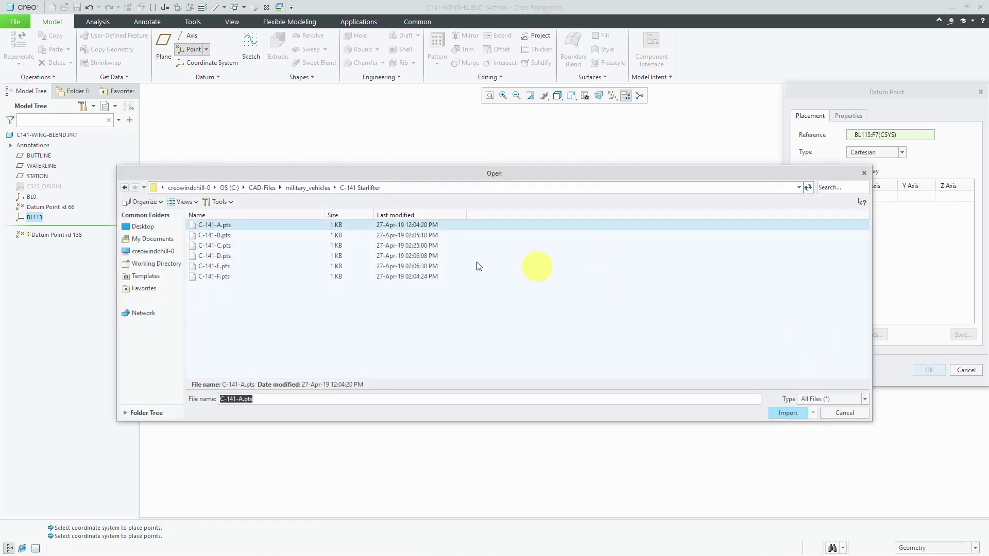
{"action": "double_click", "coordinate": [225, 235]}
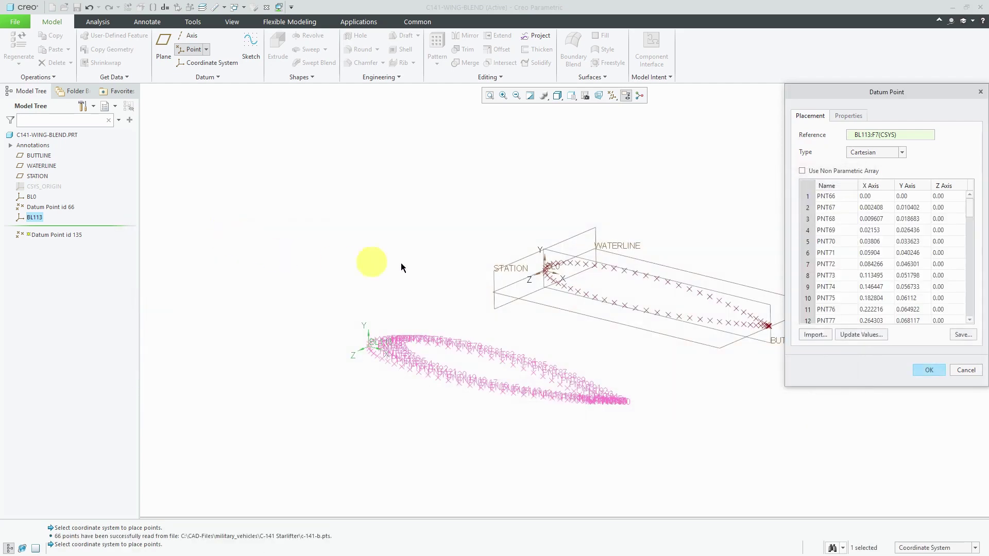
{"action": "left_click", "coordinate": [931, 370]}
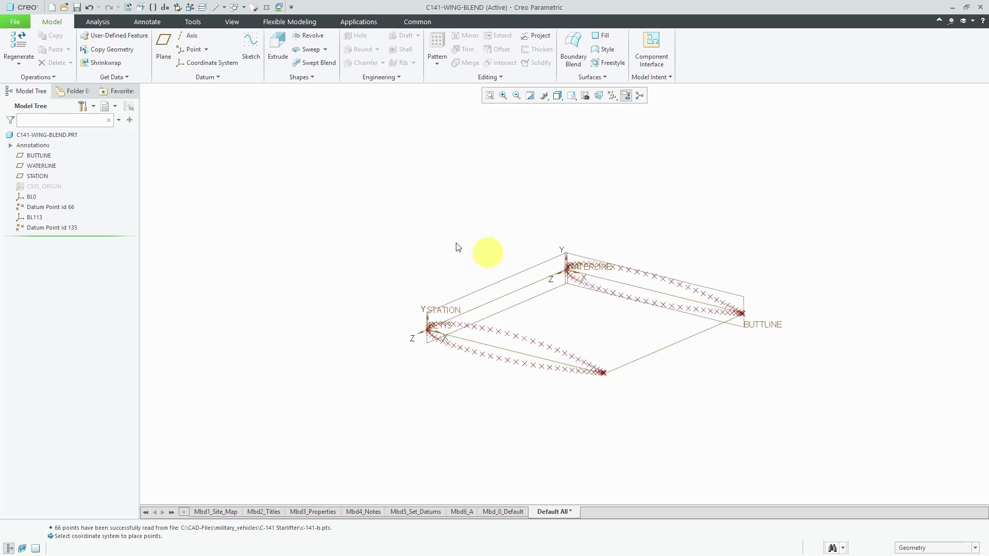
Create another coordinate system offset from BL0 by 2 in Z.
{"action": "left_click", "coordinate": [34, 200]}
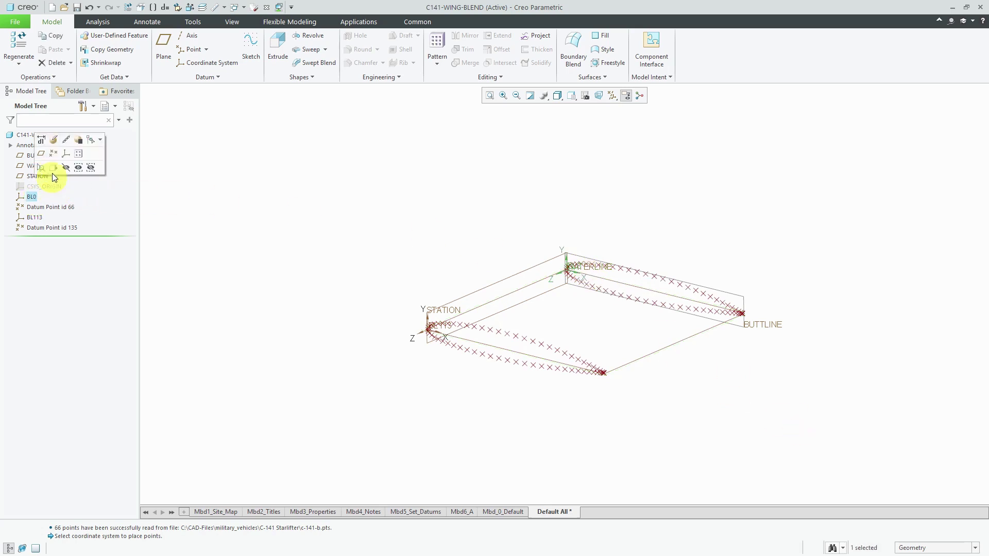
{"action": "left_click", "coordinate": [64, 155]}
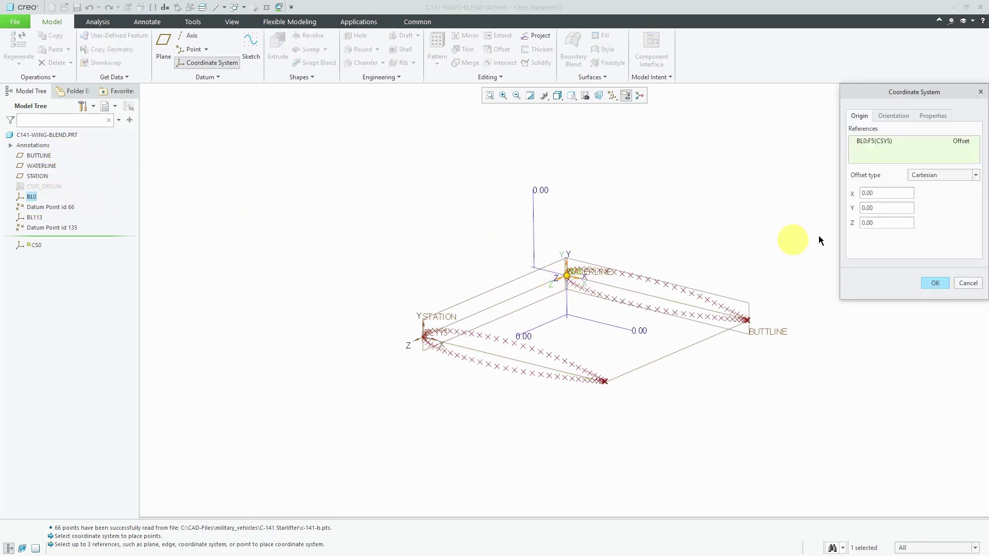
{"action": "double_click", "coordinate": [895, 224]}
{"action": "type", "text": "2"}
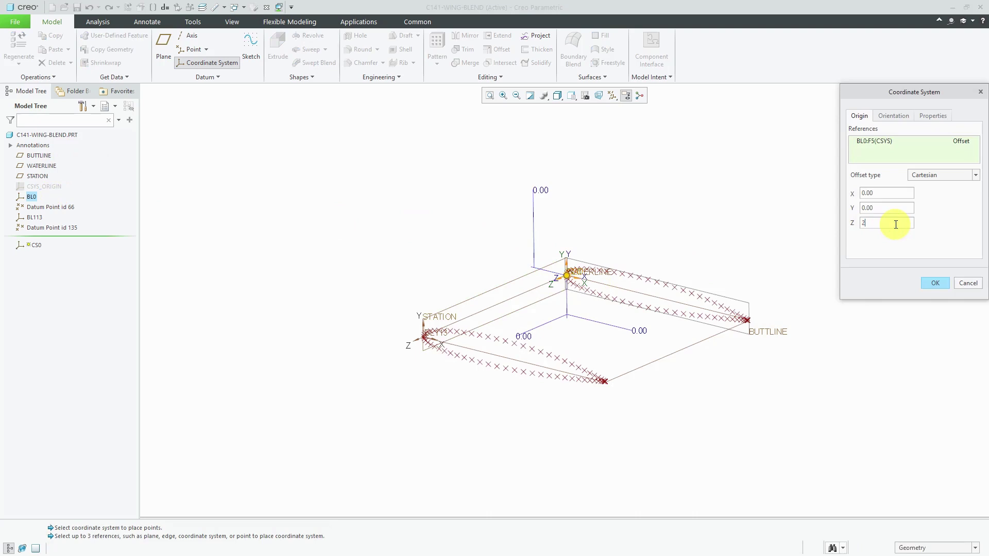
{"action": "key", "text": "Return"}
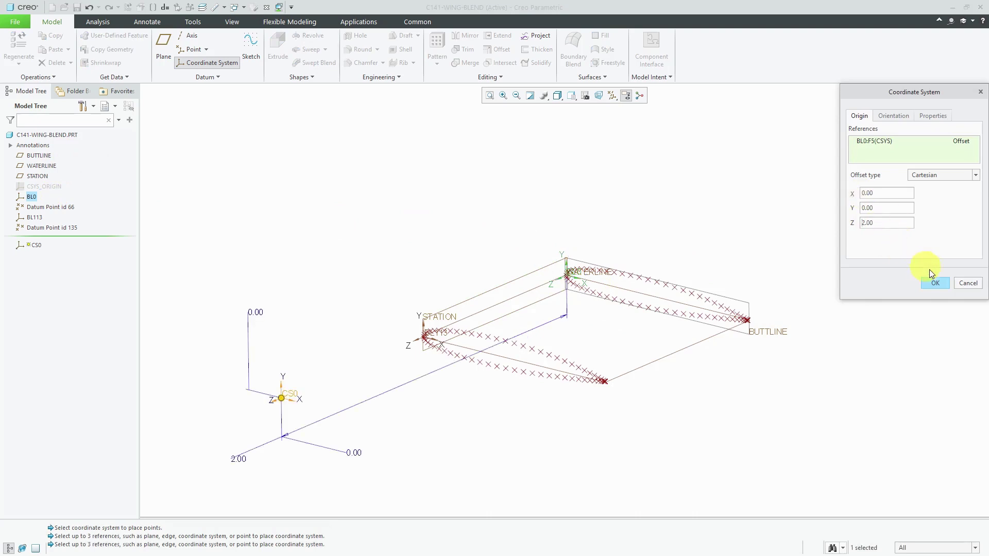
{"action": "left_click", "coordinate": [934, 283]}
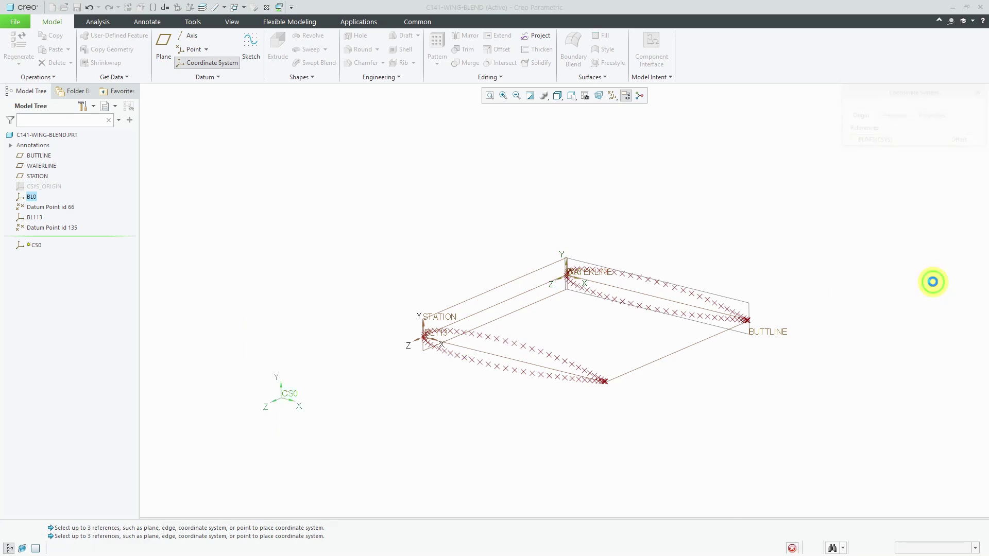
Import C-141-C.pts into an offset datum point feature referencing CS0, review its point table and accept the feature.
{"action": "left_click", "coordinate": [195, 49]}
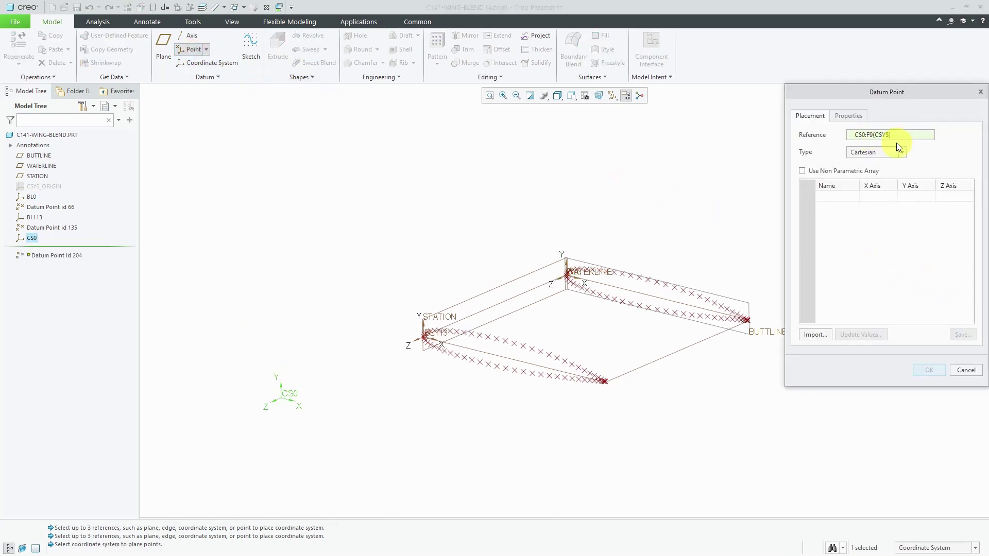
{"action": "left_click", "coordinate": [815, 334]}
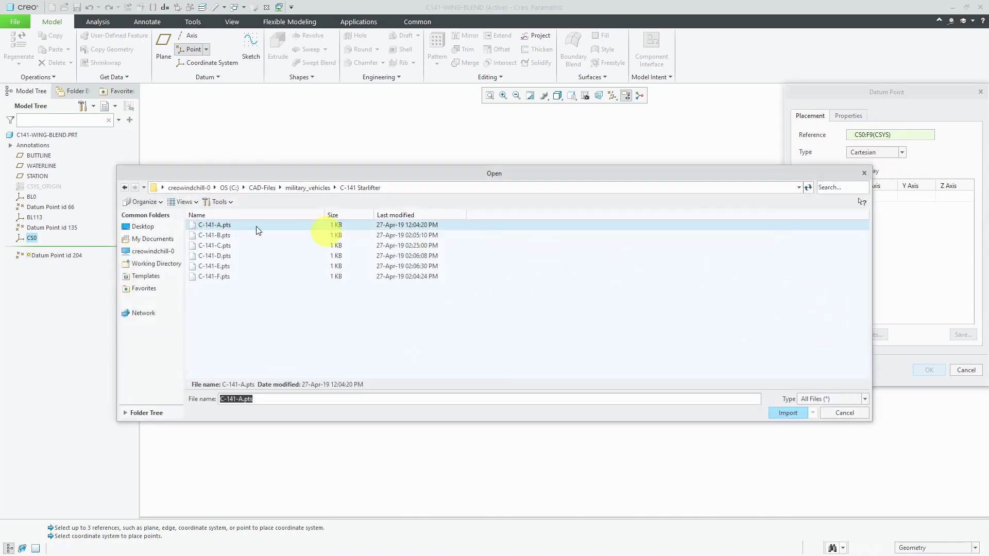
{"action": "double_click", "coordinate": [216, 247]}
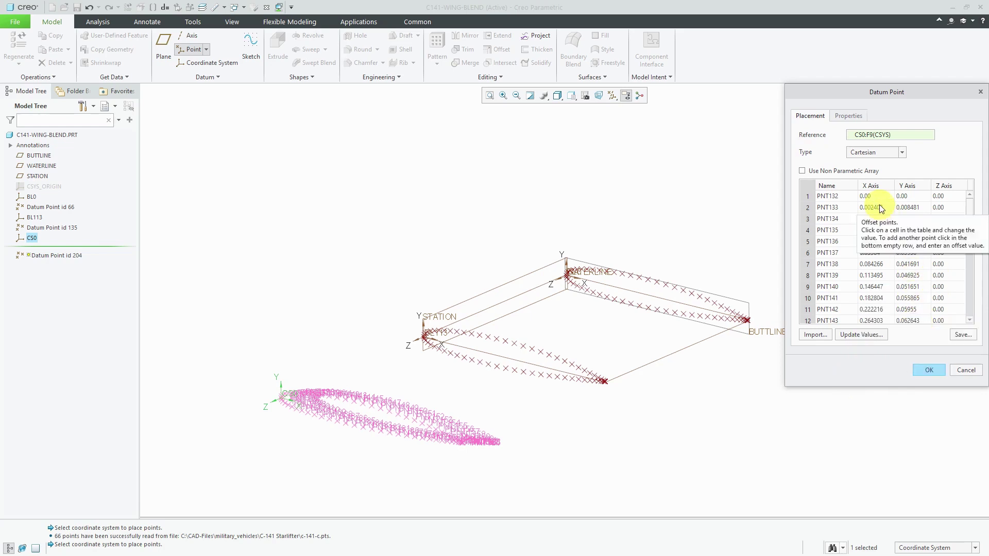
{"action": "left_click_drag", "start_coordinate": [969, 211], "coordinate": [975, 266]}
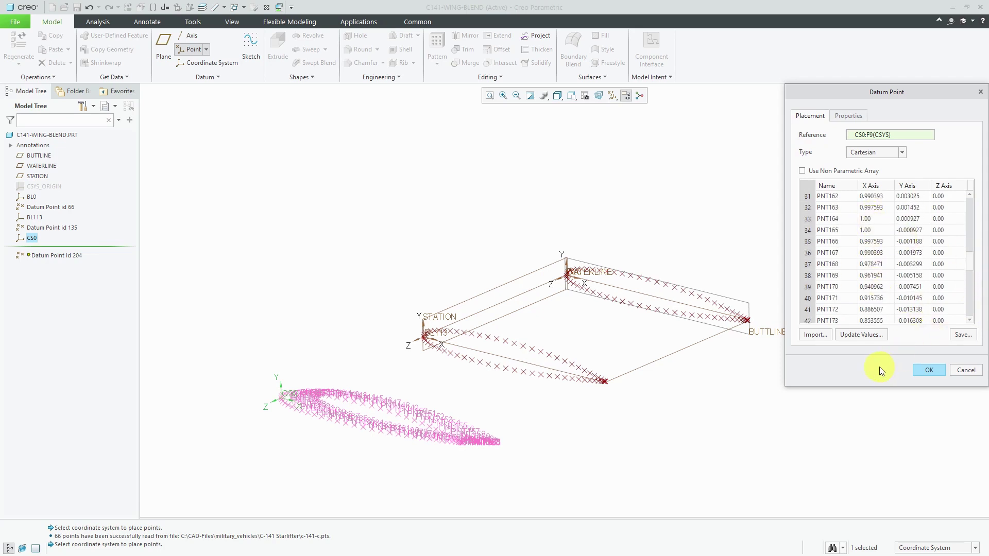
{"action": "left_click", "coordinate": [928, 370]}
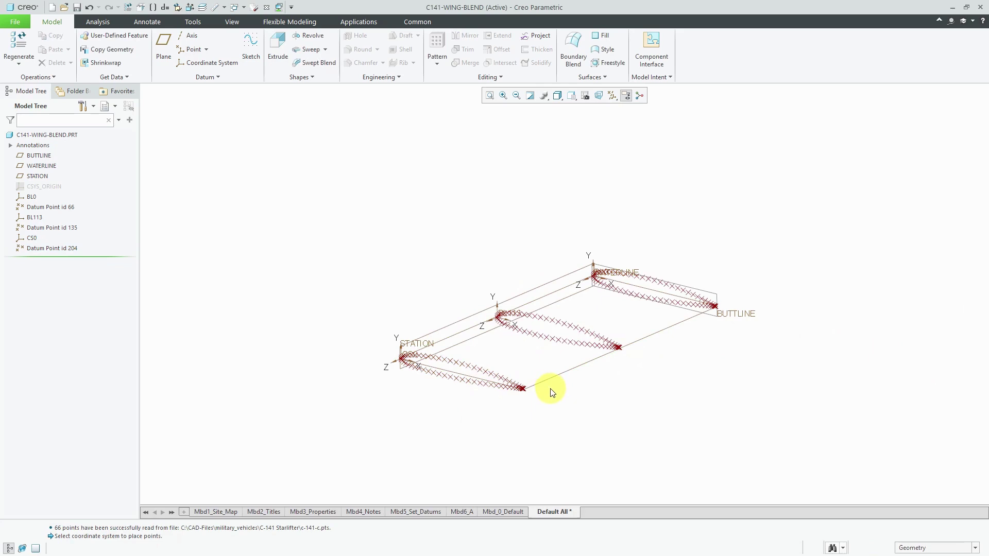
Rename the outermost coordinate system CS0 to BL426.
{"action": "left_click", "coordinate": [34, 238]}
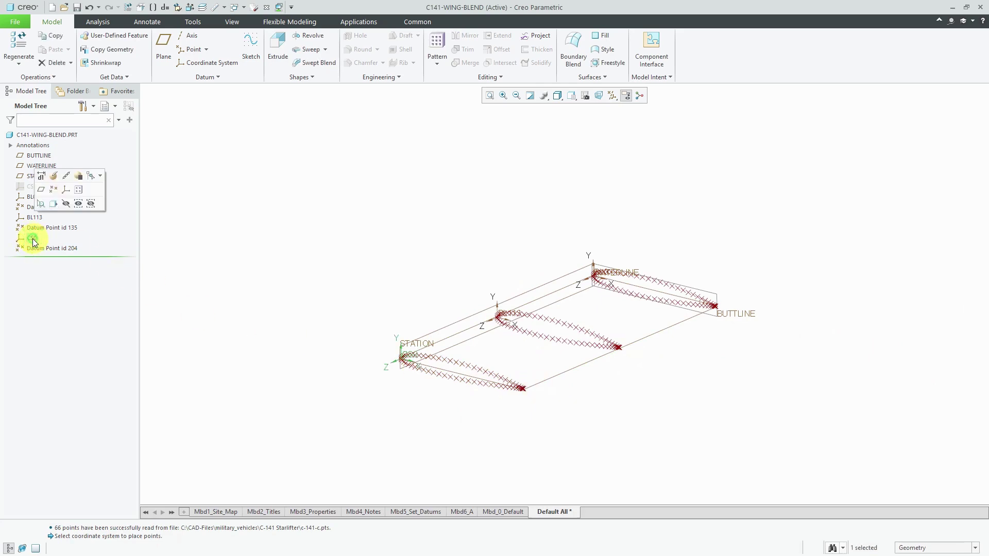
{"action": "left_click", "coordinate": [36, 238]}
{"action": "type", "text": "b"}
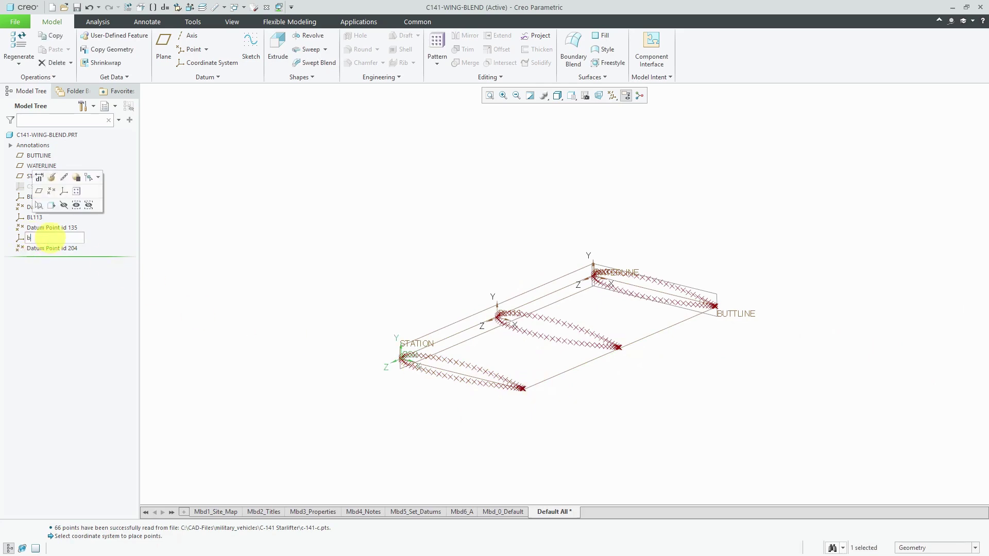
{"action": "type", "text": "l426"}
{"action": "key", "text": "Return"}
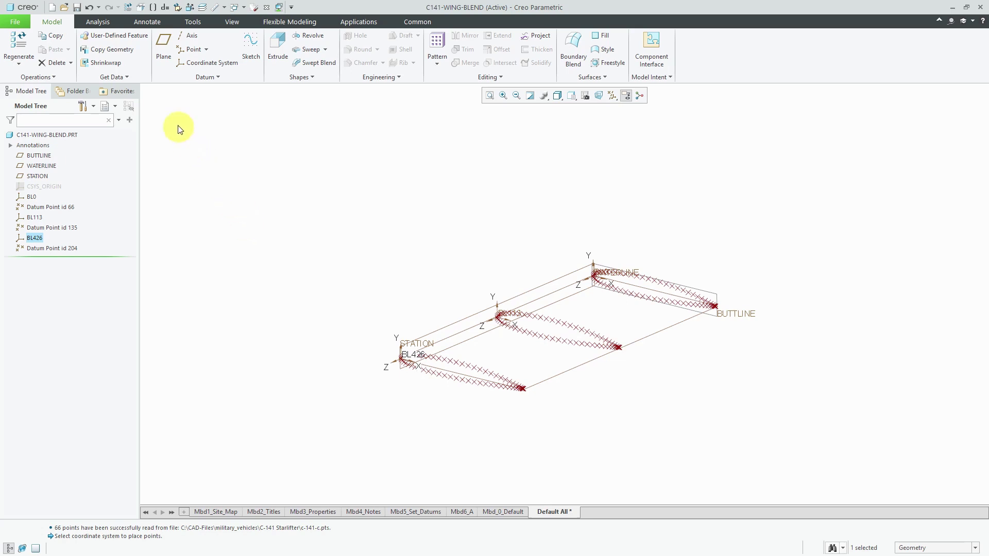
Scale the whole model by a factor of 240 and clear the selection.
{"action": "left_click", "coordinate": [48, 78]}
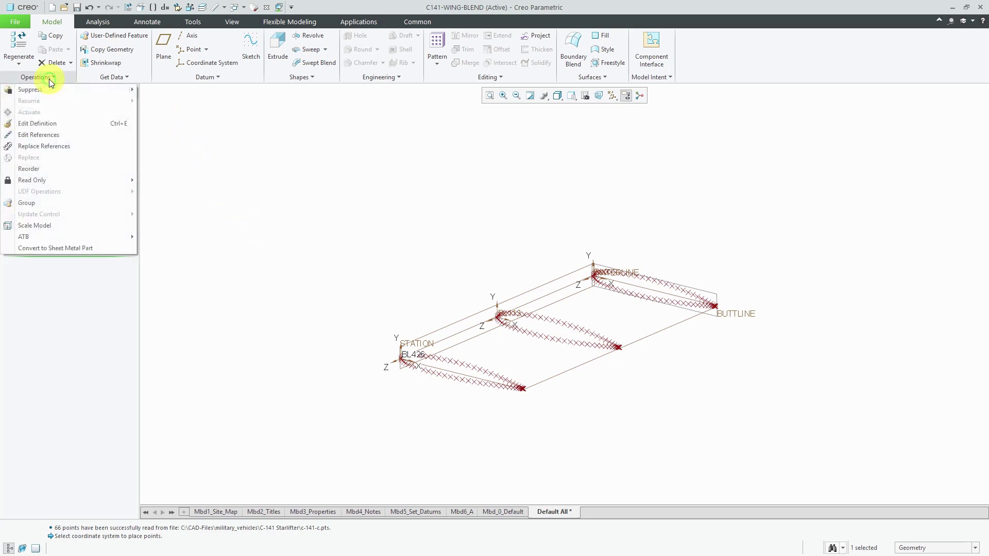
{"action": "left_click", "coordinate": [38, 226]}
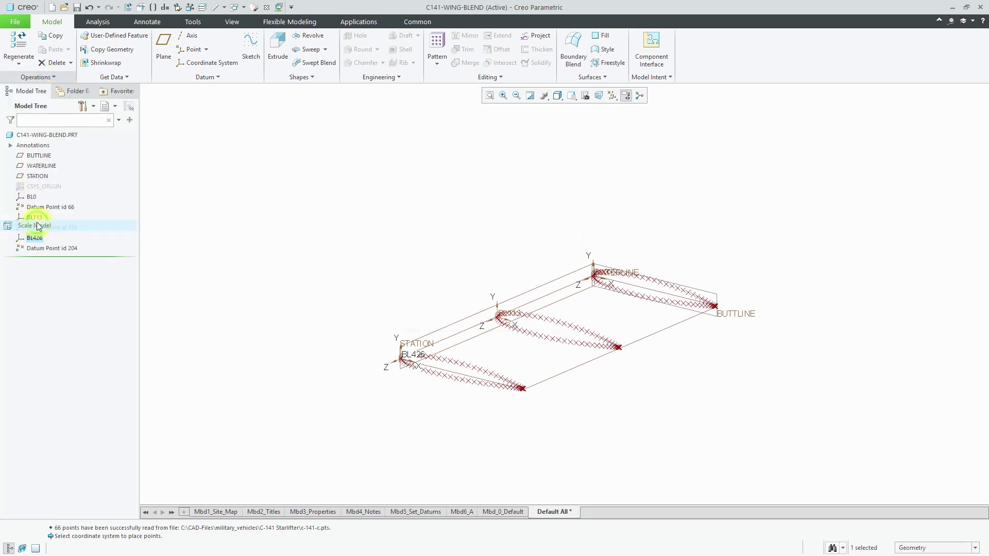
{"action": "type", "text": "240"}
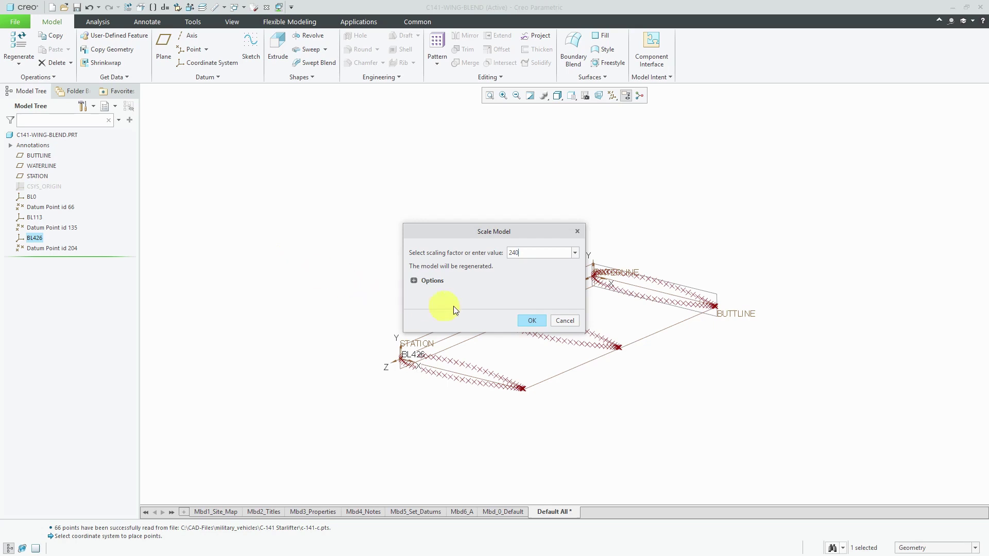
{"action": "left_click", "coordinate": [414, 281]}
{"action": "left_click", "coordinate": [532, 320]}
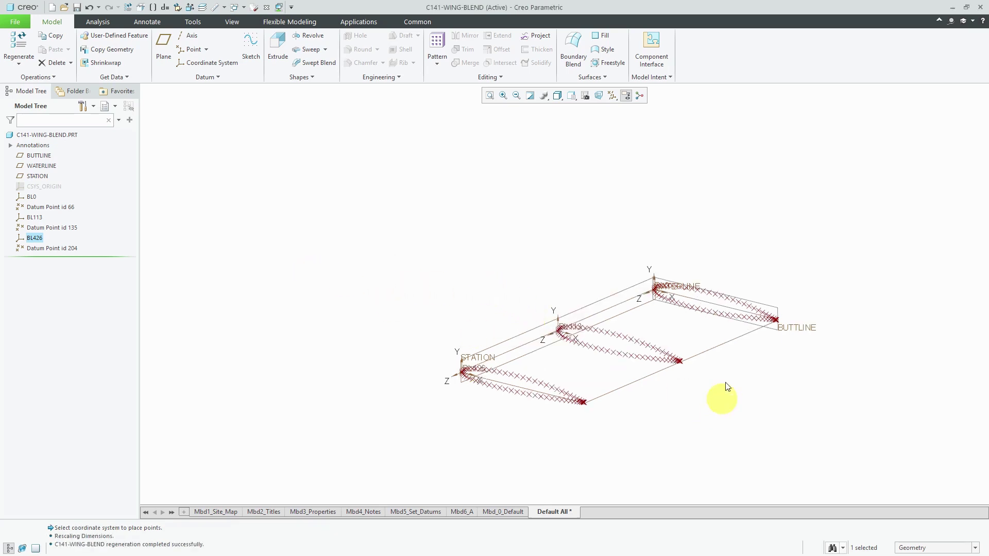
{"action": "left_click", "coordinate": [447, 278]}
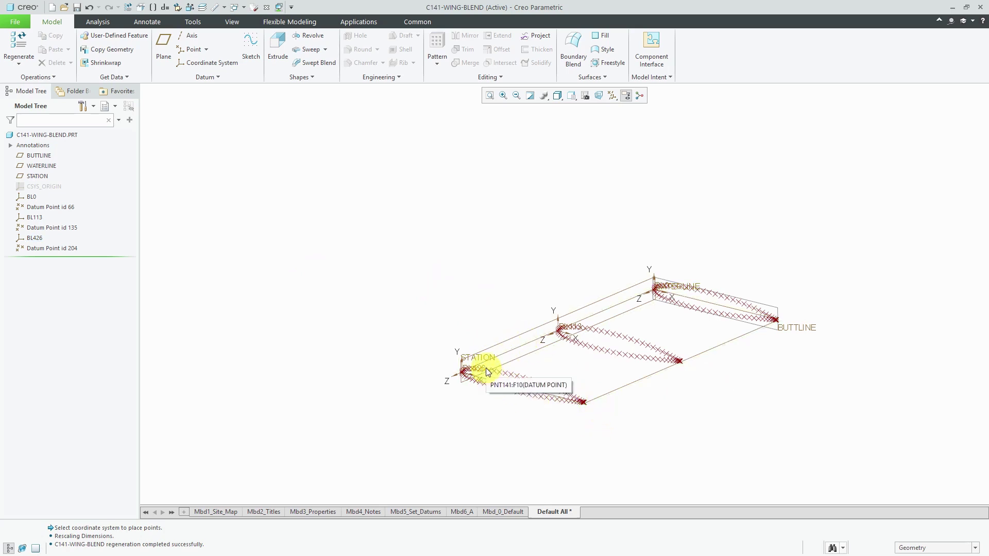
Redefine the BL113 coordinate system with a Z offset of 113.60 from BL0.
{"action": "left_click", "coordinate": [33, 217]}
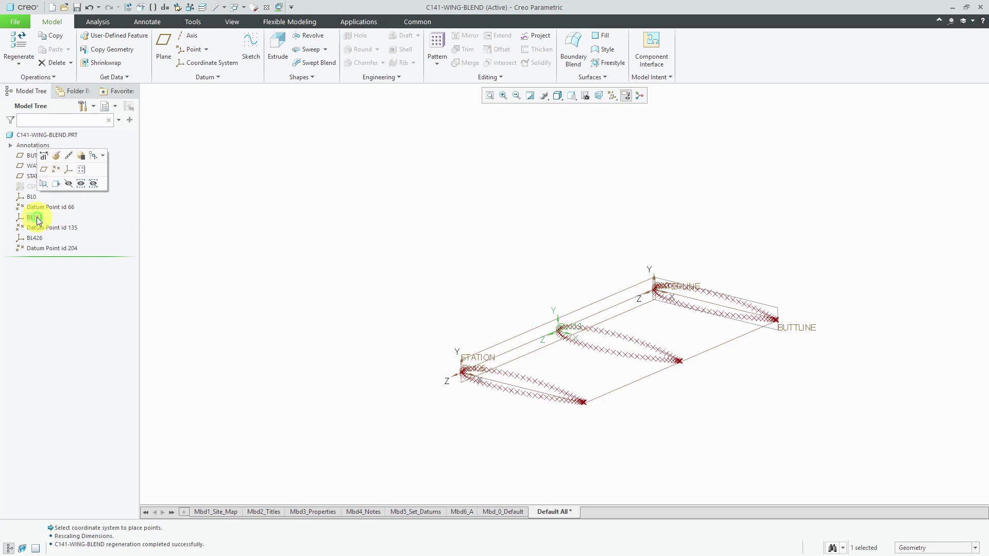
{"action": "left_click", "coordinate": [58, 157]}
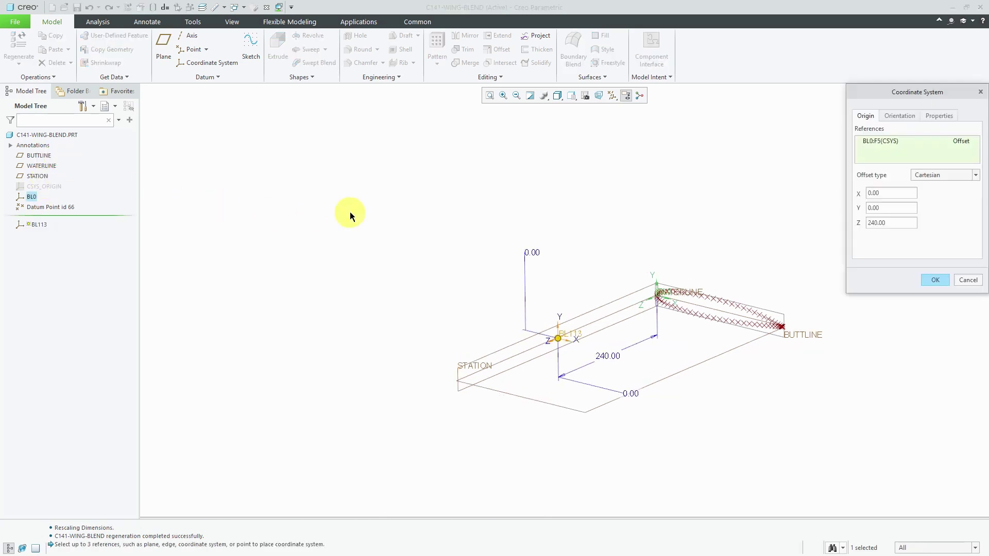
{"action": "double_click", "coordinate": [895, 222]}
{"action": "type", "text": "113"}
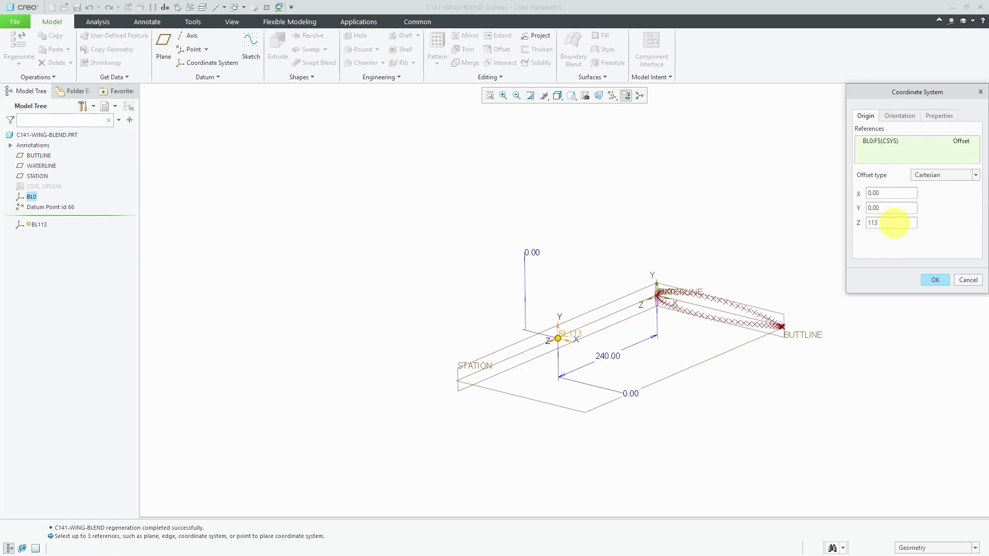
{"action": "type", "text": ".60"}
{"action": "key", "text": "Return"}
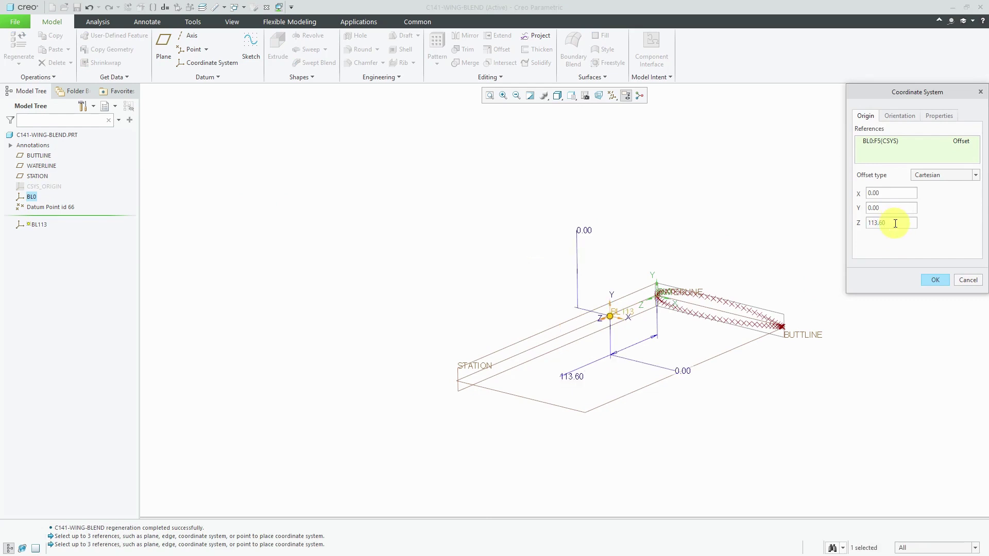
{"action": "left_click", "coordinate": [934, 279]}
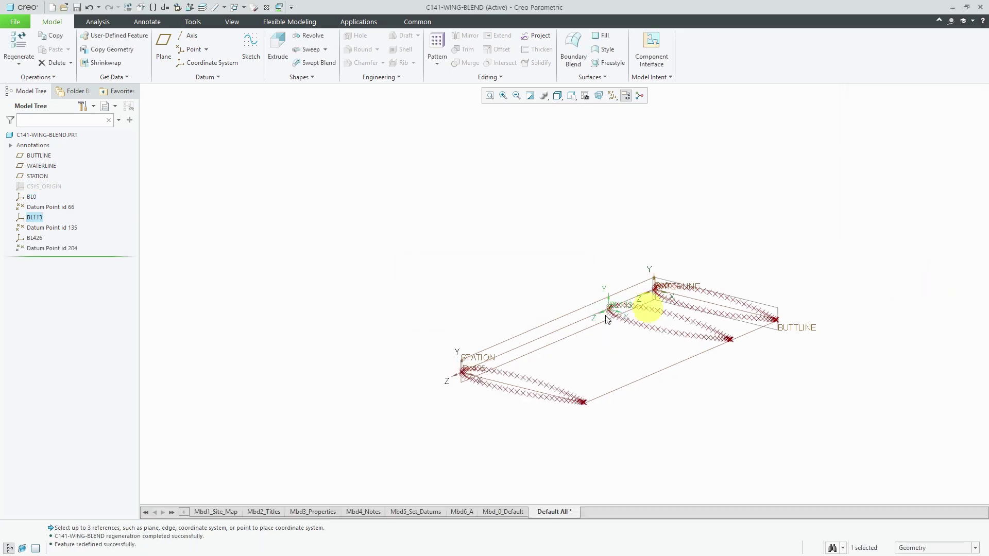
Redefine the BL426 coordinate system with a Z offset of 426.57 from BL0.
{"action": "left_click", "coordinate": [40, 239]}
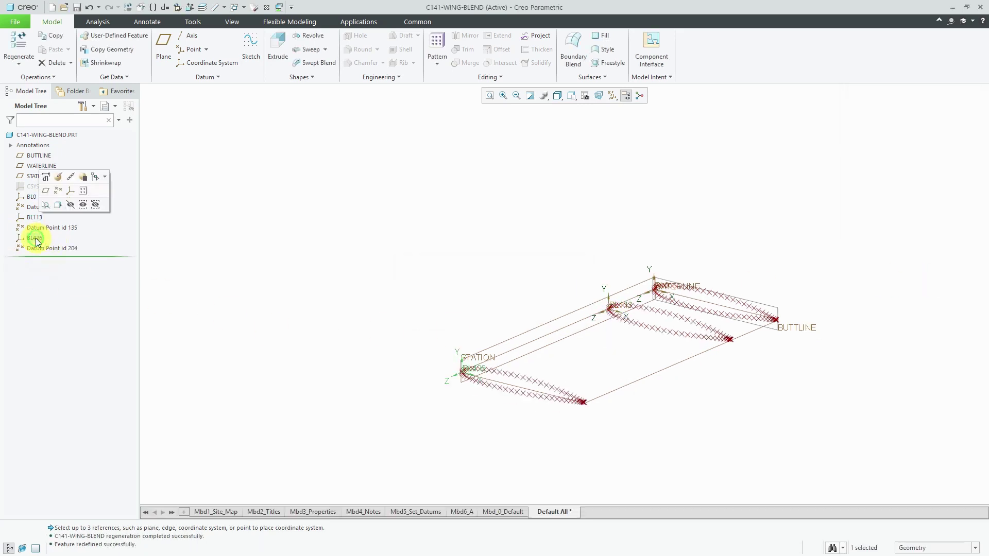
{"action": "left_click", "coordinate": [62, 179]}
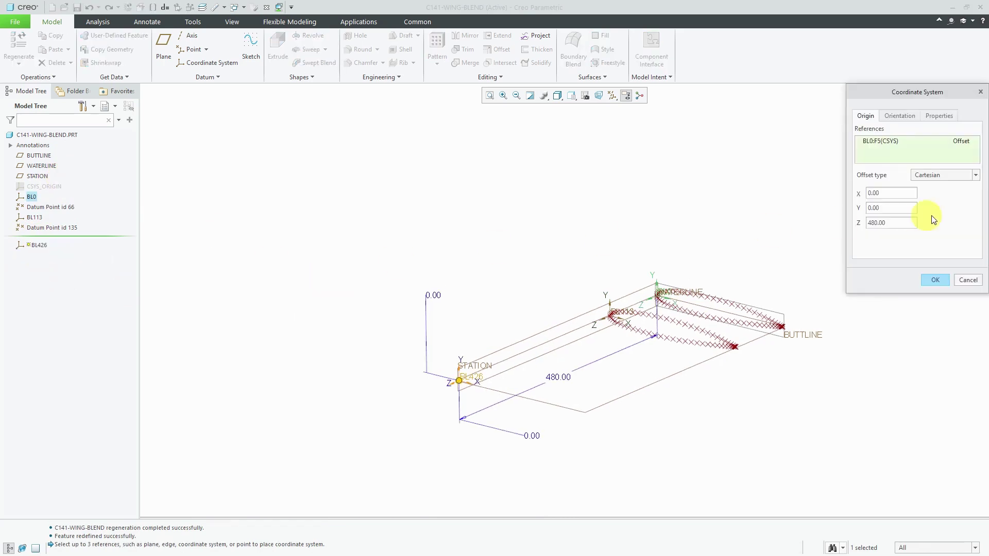
{"action": "double_click", "coordinate": [890, 223]}
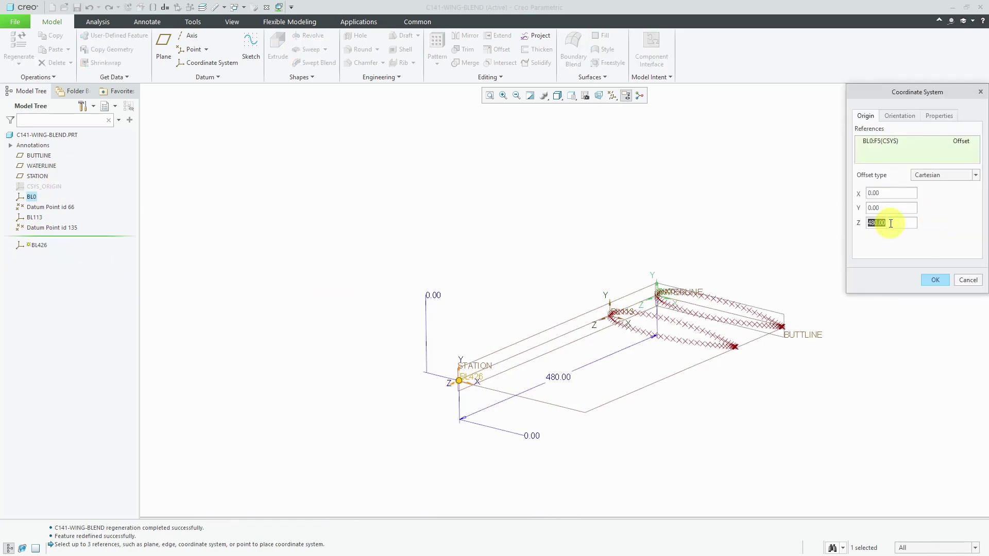
{"action": "type", "text": "426"}
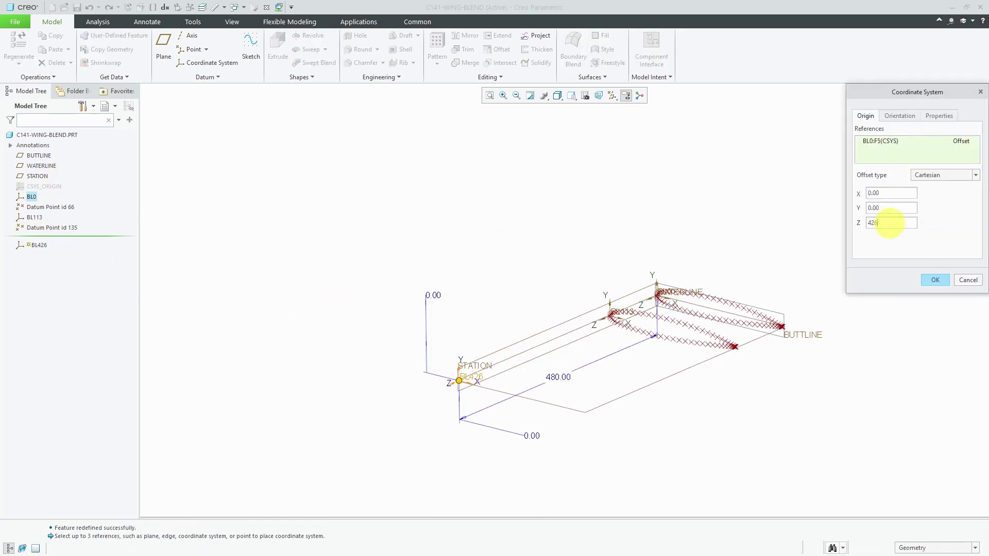
{"action": "type", "text": ".57"}
{"action": "key", "text": "Return"}
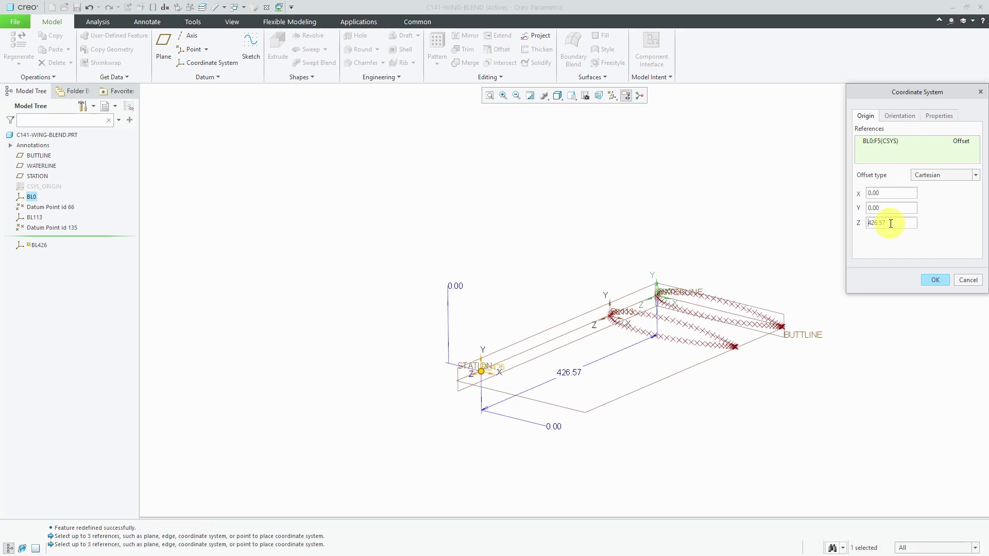
{"action": "left_click", "coordinate": [935, 279]}
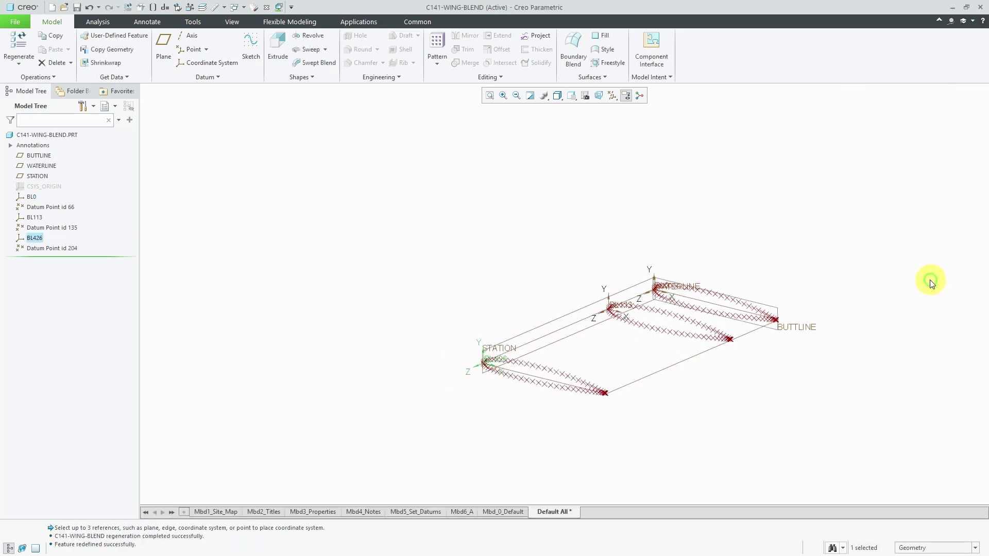
Turn off the display of coordinate systems and datum planes, leaving datum points shown.
{"action": "scroll", "coordinate": [739, 347], "scroll_direction": "down", "scroll_amount": 3}
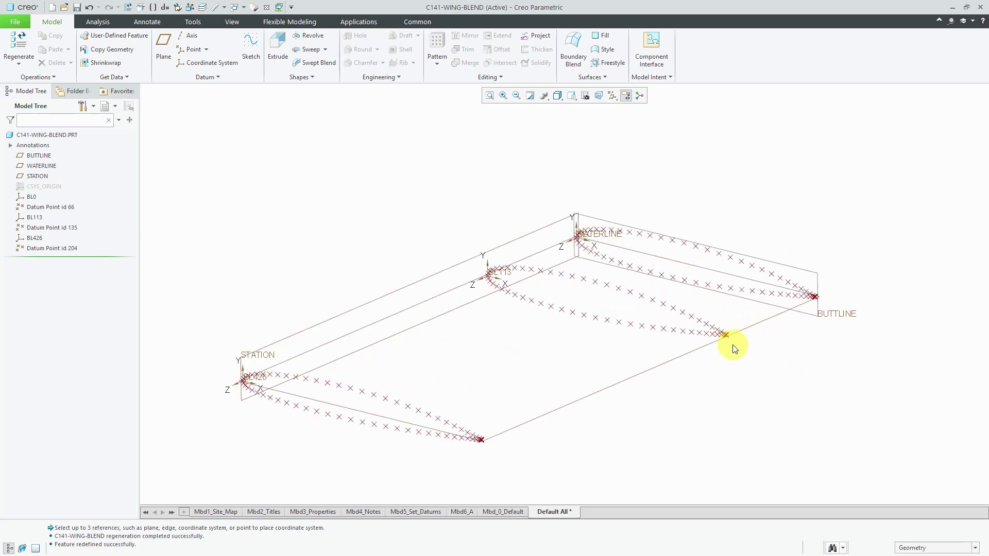
{"action": "left_click", "coordinate": [612, 95]}
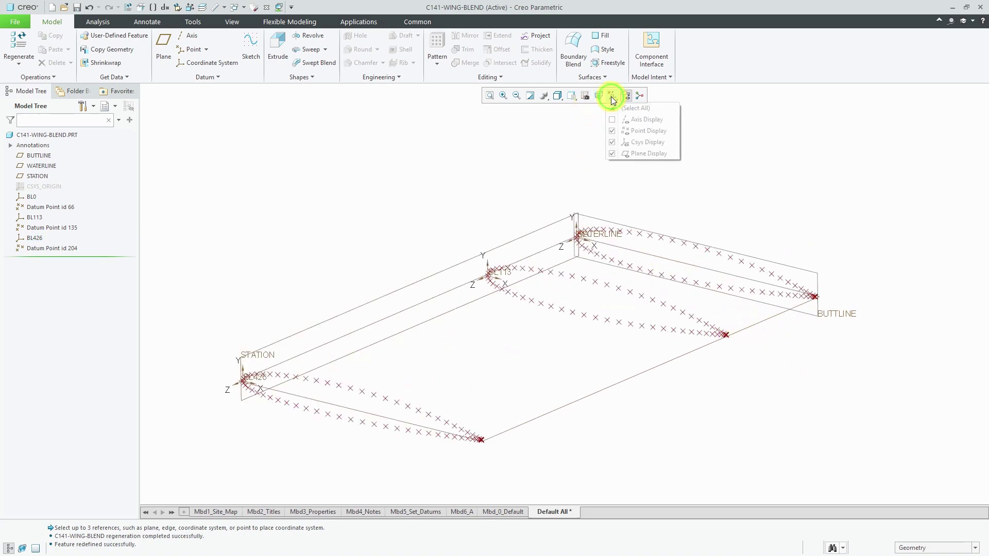
{"action": "left_click", "coordinate": [660, 141]}
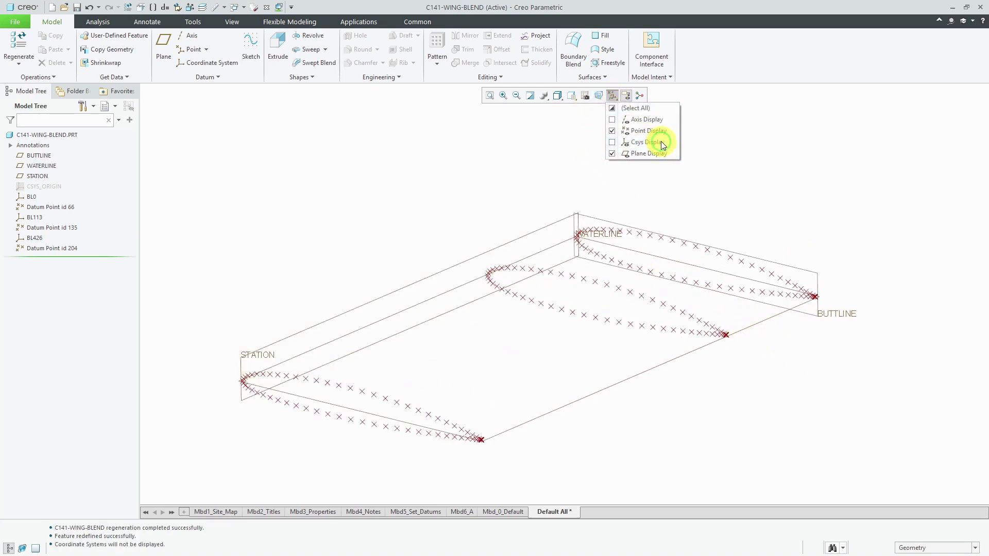
{"action": "left_click", "coordinate": [656, 153]}
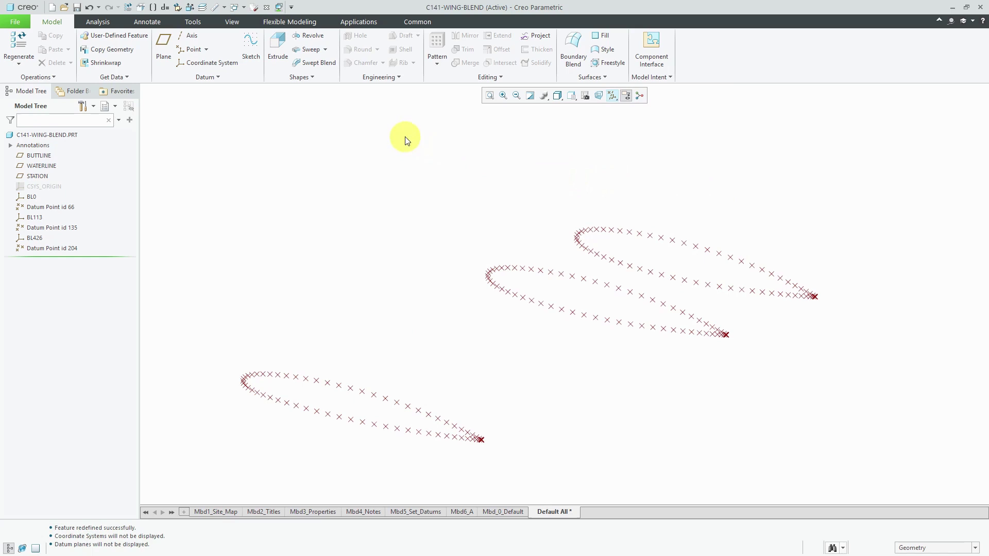
Create a spline curve through the BL0 airfoil points (Datum Point id 66), reviewing its placement, end conditions and options before accepting.
{"action": "left_click", "coordinate": [218, 78]}
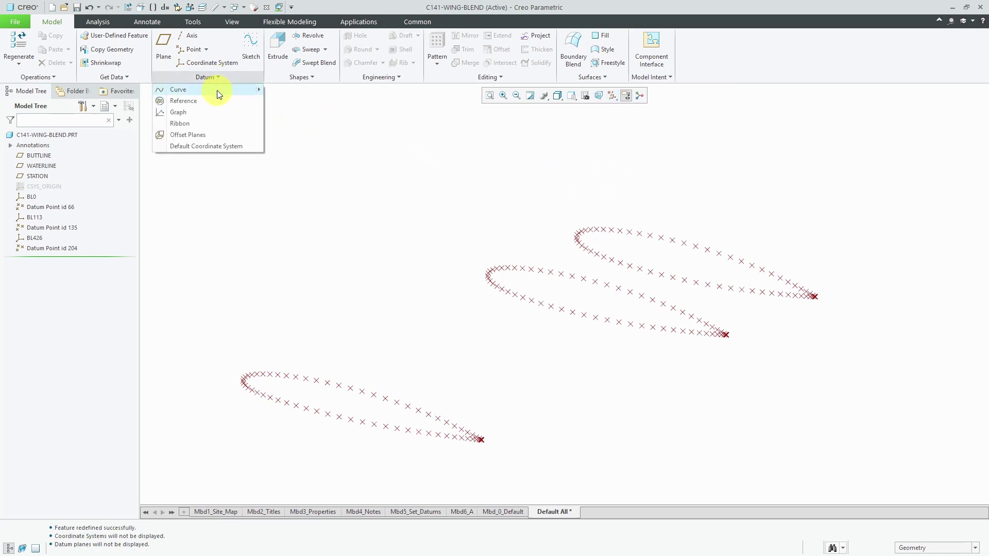
{"action": "mouse_move", "coordinate": [218, 94]}
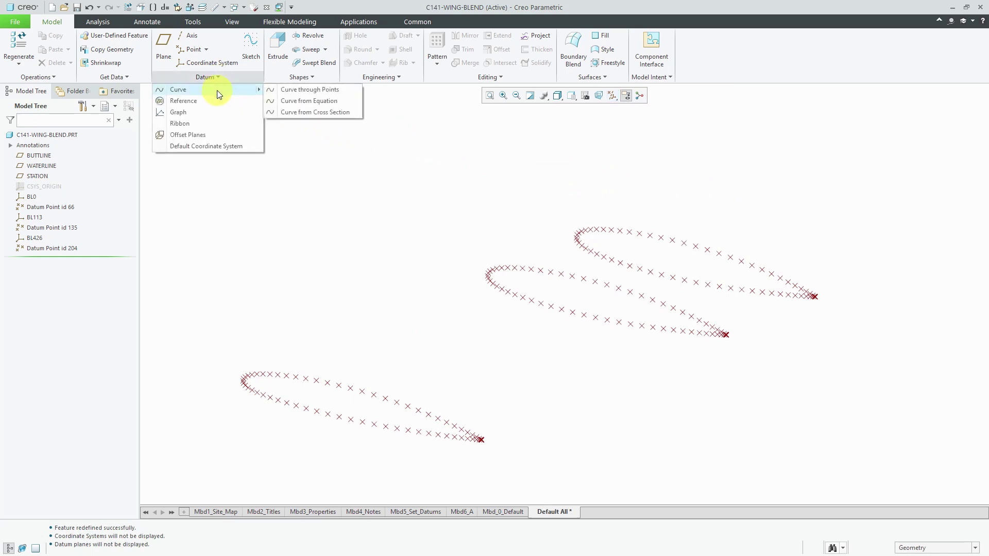
{"action": "left_click", "coordinate": [298, 90]}
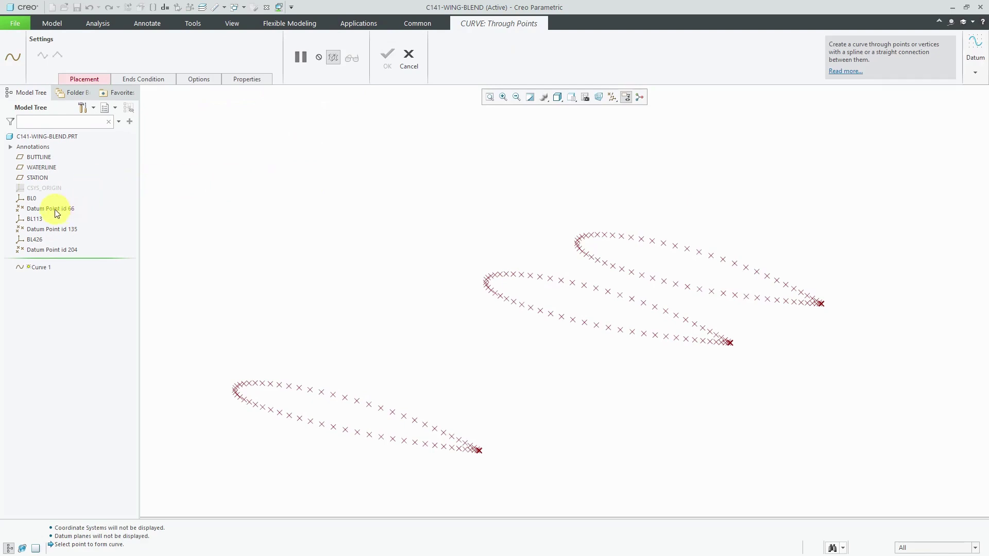
{"action": "left_click", "coordinate": [56, 209]}
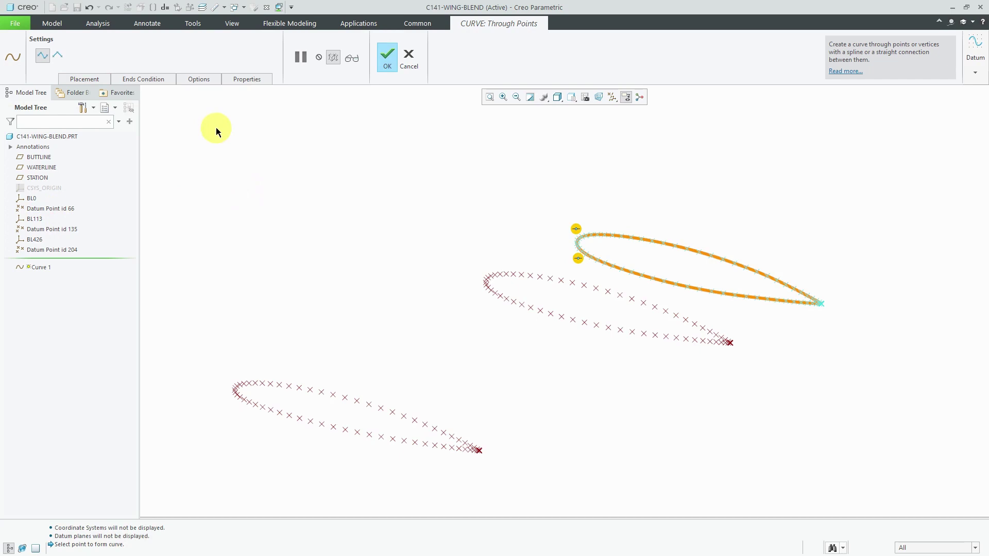
{"action": "left_click", "coordinate": [86, 79]}
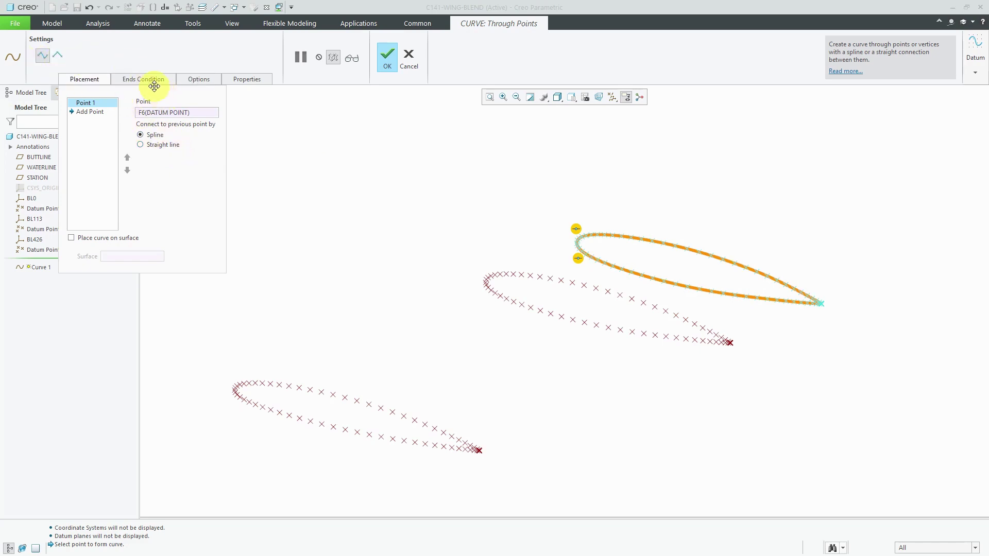
{"action": "left_click", "coordinate": [152, 79]}
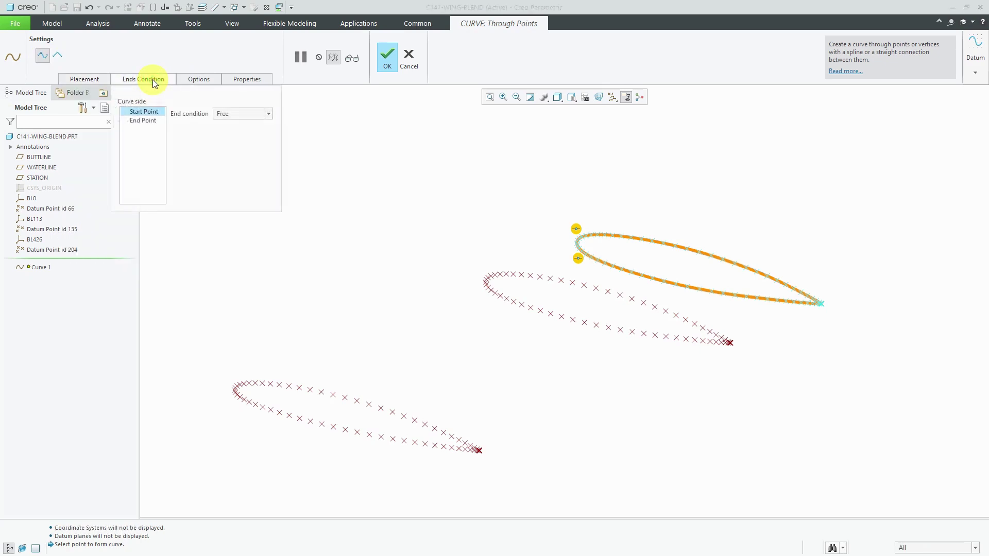
{"action": "left_click", "coordinate": [247, 115]}
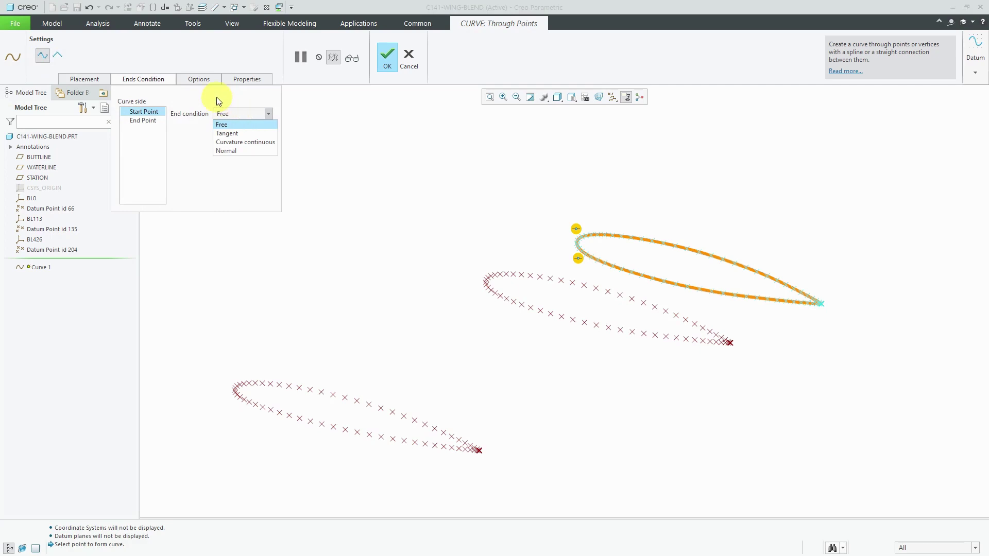
{"action": "left_click", "coordinate": [202, 80]}
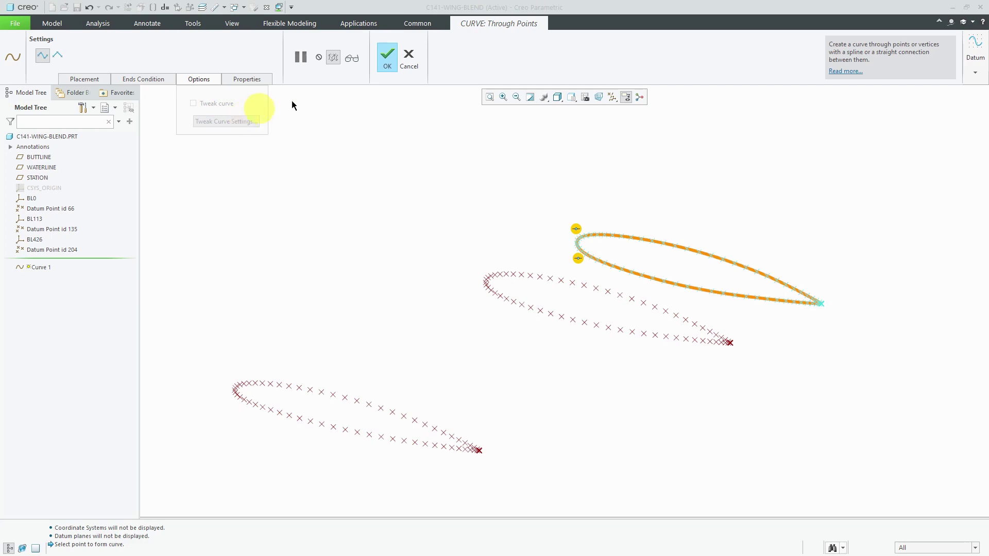
{"action": "left_click", "coordinate": [385, 58]}
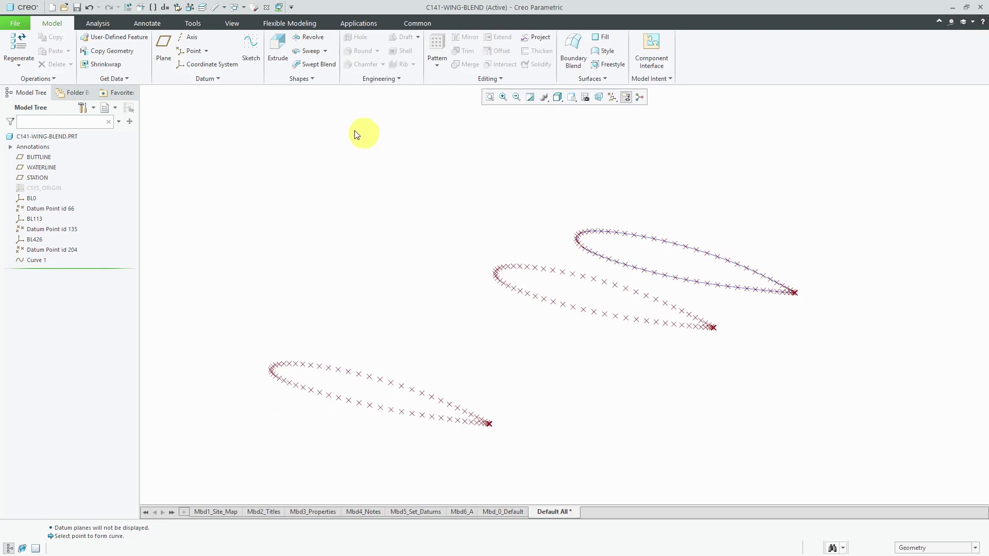
Create a curve through the BL113 airfoil points, Datum Point id 135.
{"action": "left_click", "coordinate": [205, 78]}
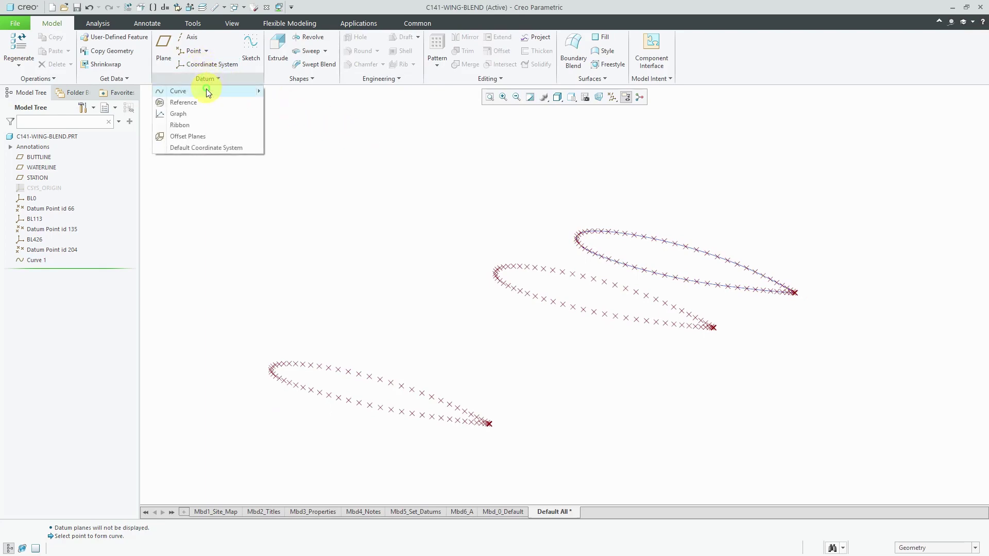
{"action": "mouse_move", "coordinate": [208, 91]}
{"action": "left_click", "coordinate": [300, 91]}
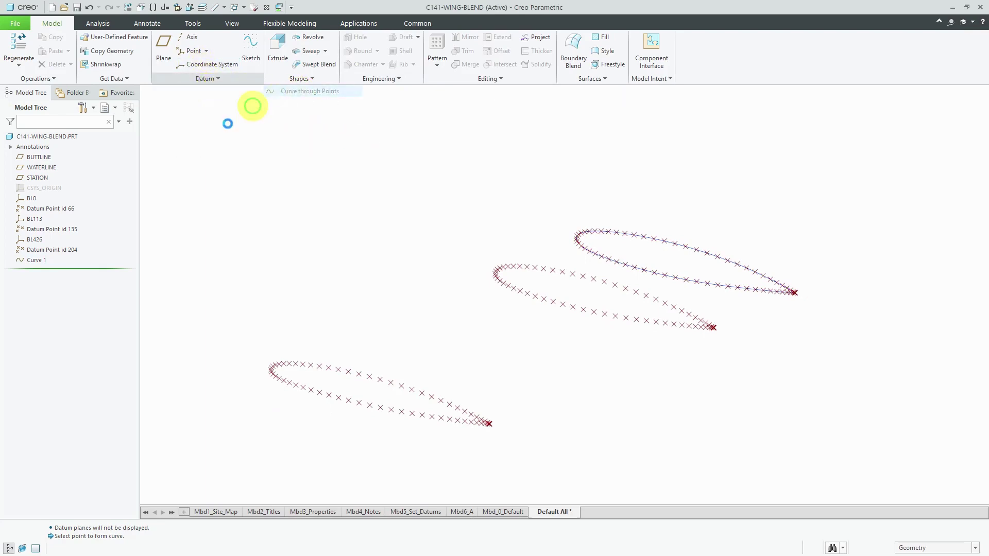
{"action": "left_click", "coordinate": [72, 229]}
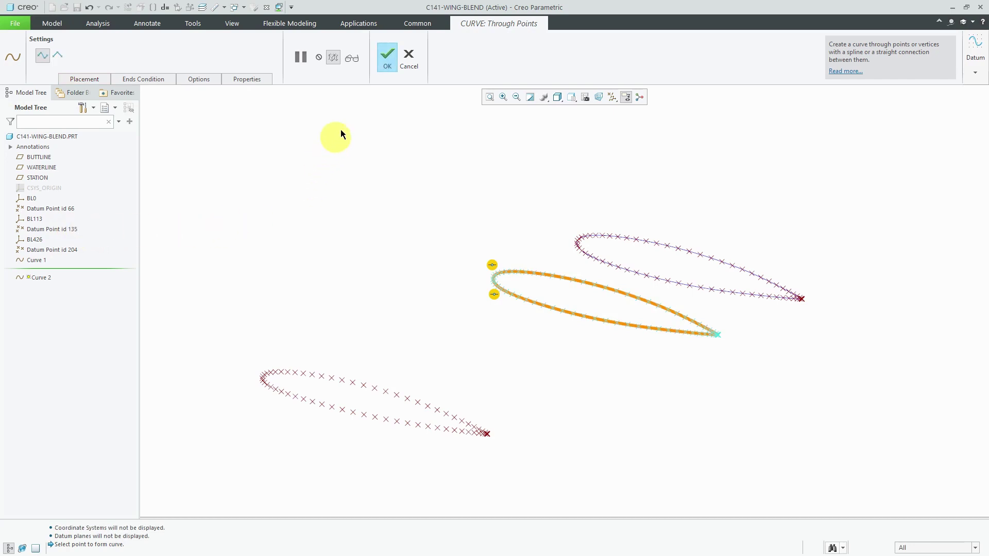
{"action": "left_click", "coordinate": [385, 62]}
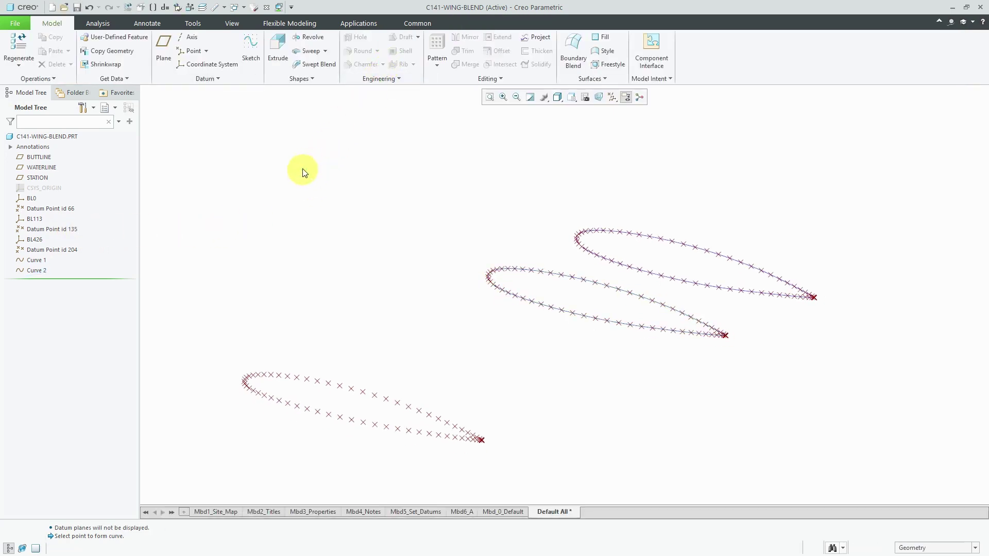
Create a curve through the BL426 airfoil points, Datum Point id 204.
{"action": "left_click", "coordinate": [211, 79]}
{"action": "mouse_move", "coordinate": [214, 92]}
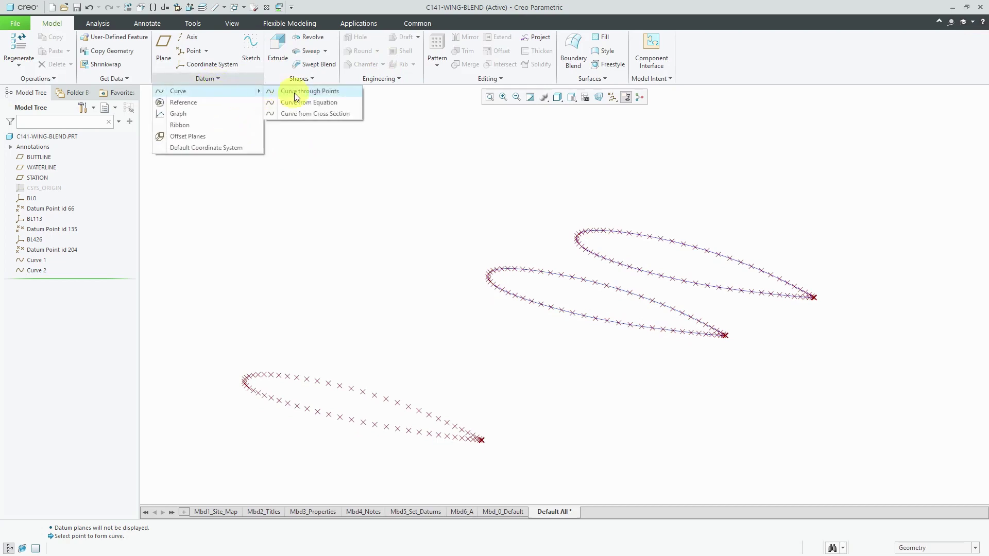
{"action": "left_click", "coordinate": [294, 93]}
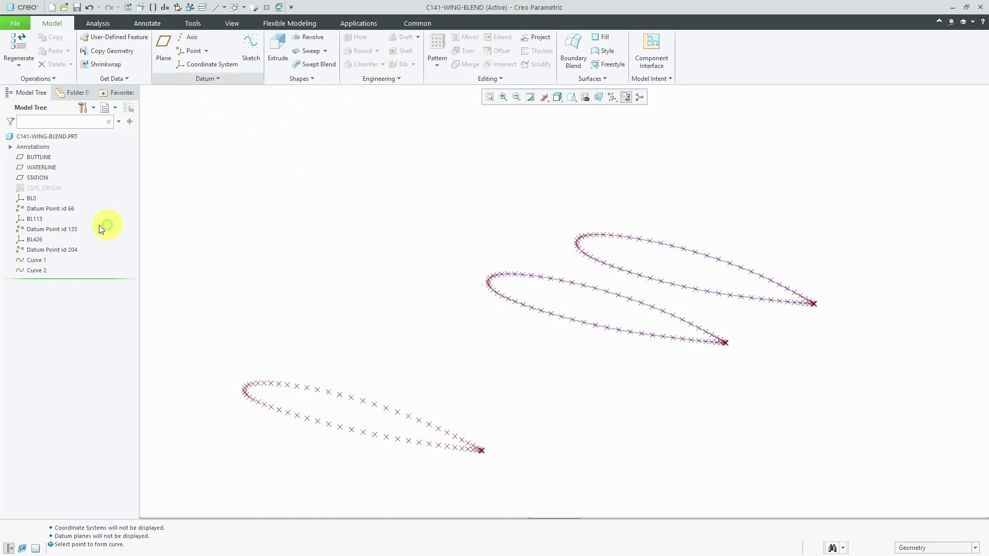
{"action": "left_click", "coordinate": [54, 250]}
{"action": "left_click", "coordinate": [384, 66]}
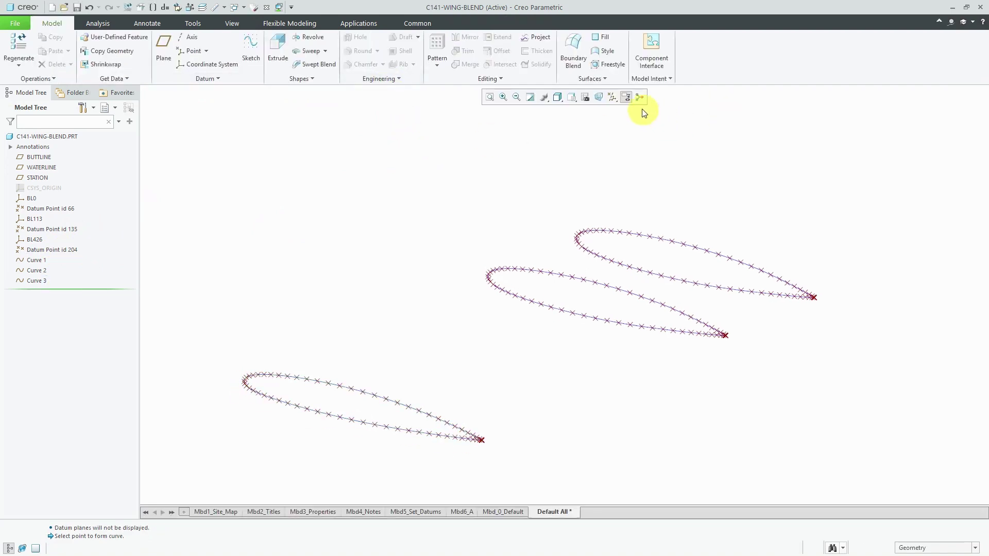
Turn off the display of datum points so only the three airfoil curves are shown.
{"action": "left_click", "coordinate": [613, 97]}
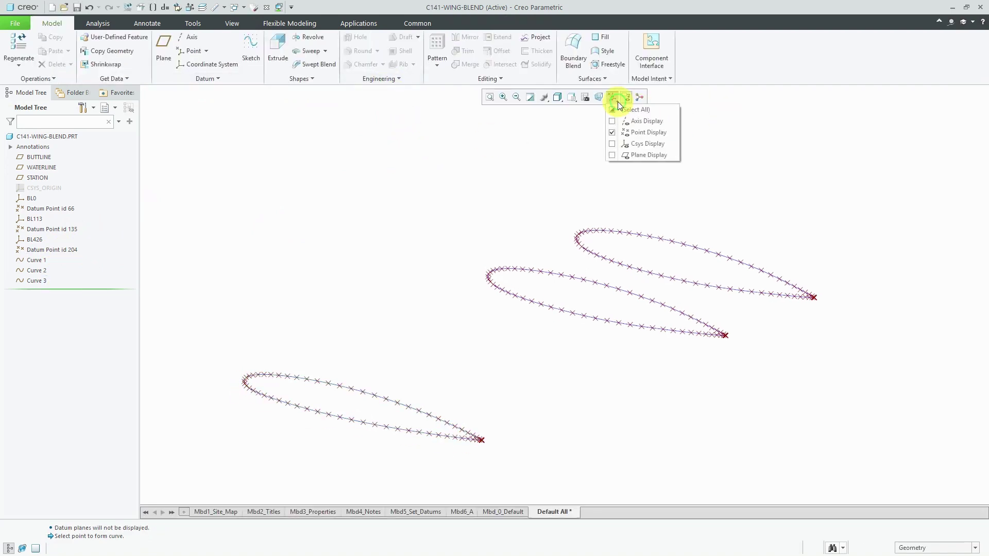
{"action": "left_click", "coordinate": [643, 132]}
{"action": "left_click", "coordinate": [476, 184]}
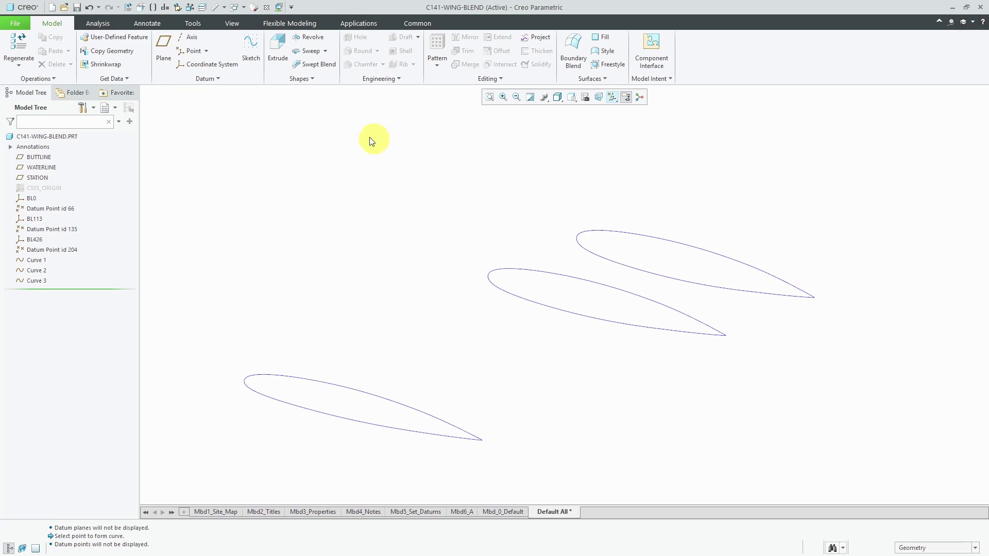
Create a solid blend from selected sections through the BL0, BL113 and BL426 airfoil curves, in that order.
{"action": "left_click", "coordinate": [303, 79]}
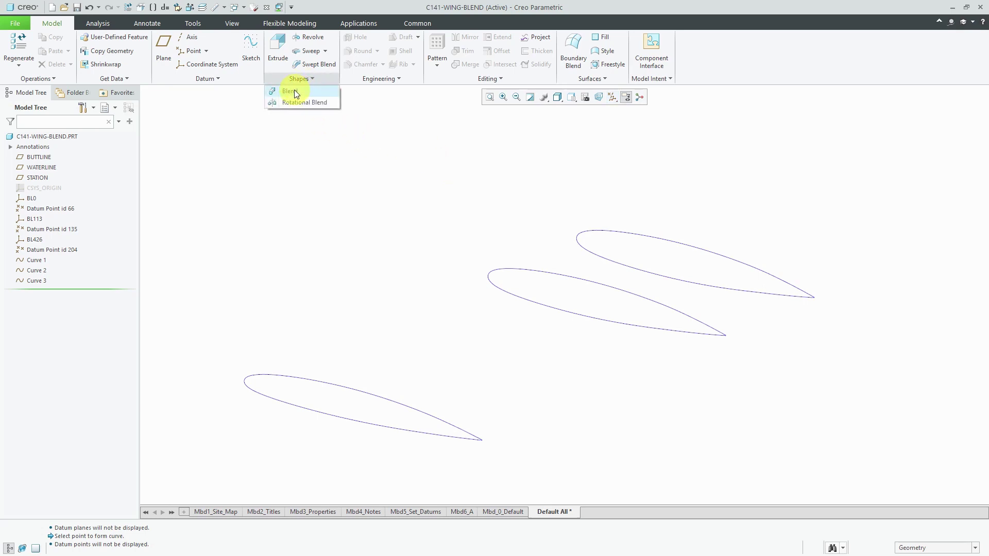
{"action": "left_click", "coordinate": [294, 92]}
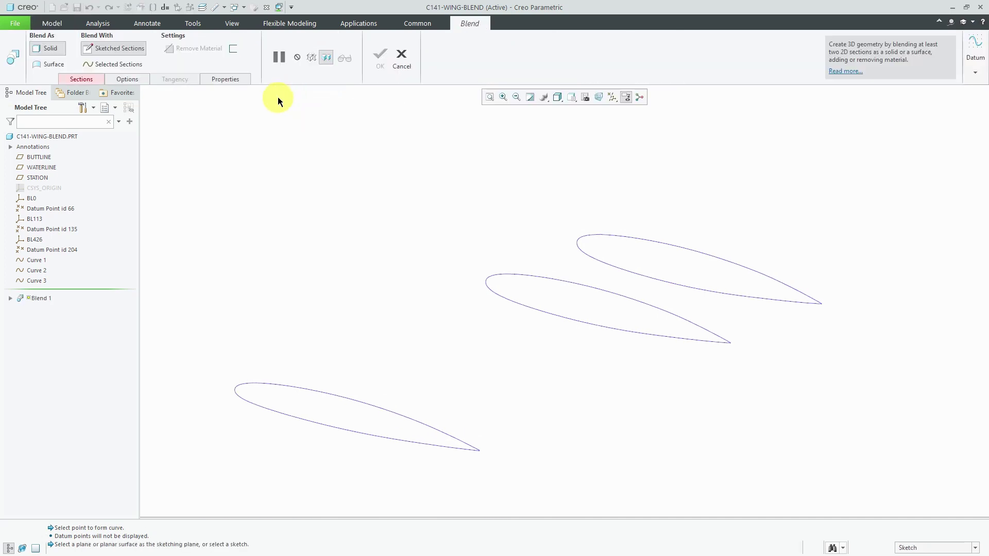
{"action": "left_click", "coordinate": [129, 63]}
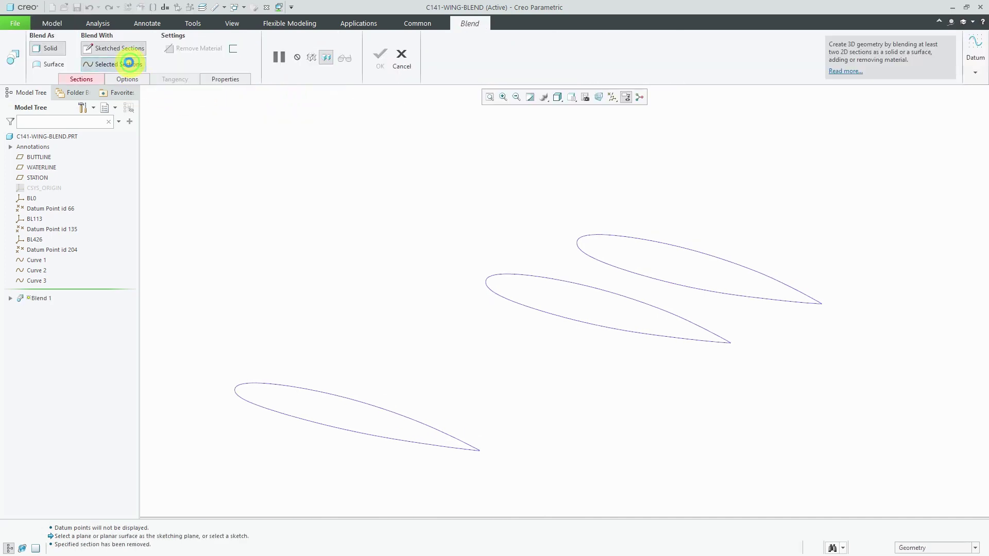
{"action": "left_click", "coordinate": [86, 78]}
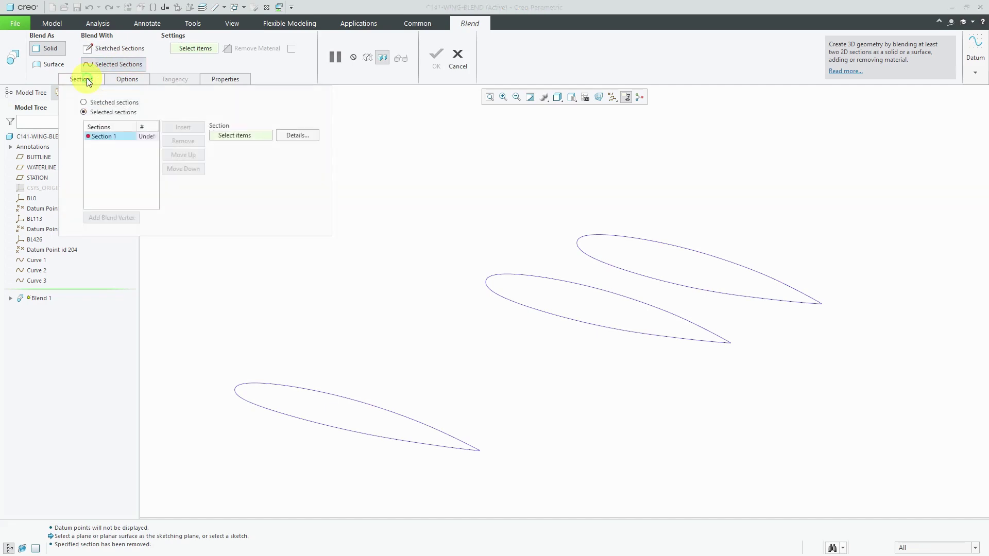
{"action": "left_click", "coordinate": [725, 260]}
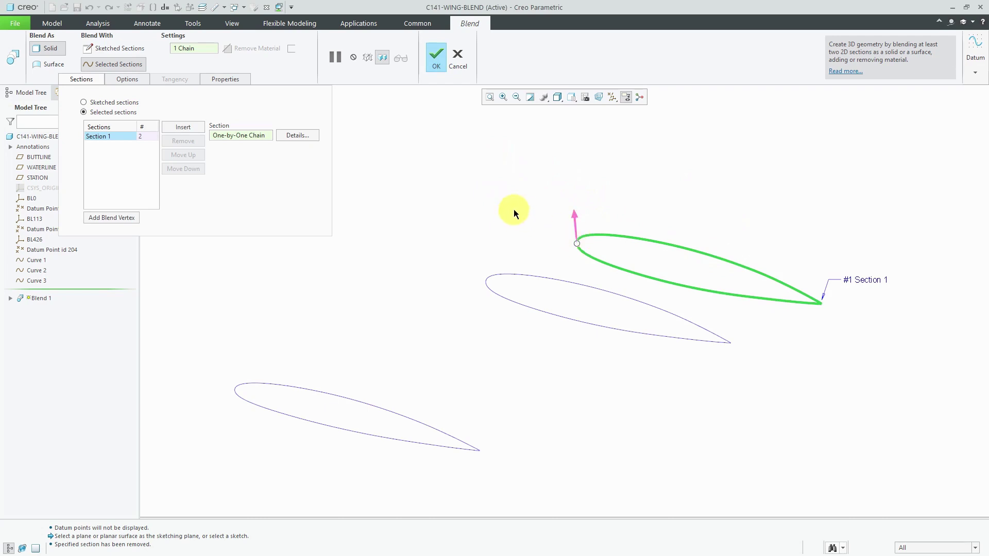
{"action": "left_click", "coordinate": [183, 127]}
{"action": "left_click", "coordinate": [545, 277]}
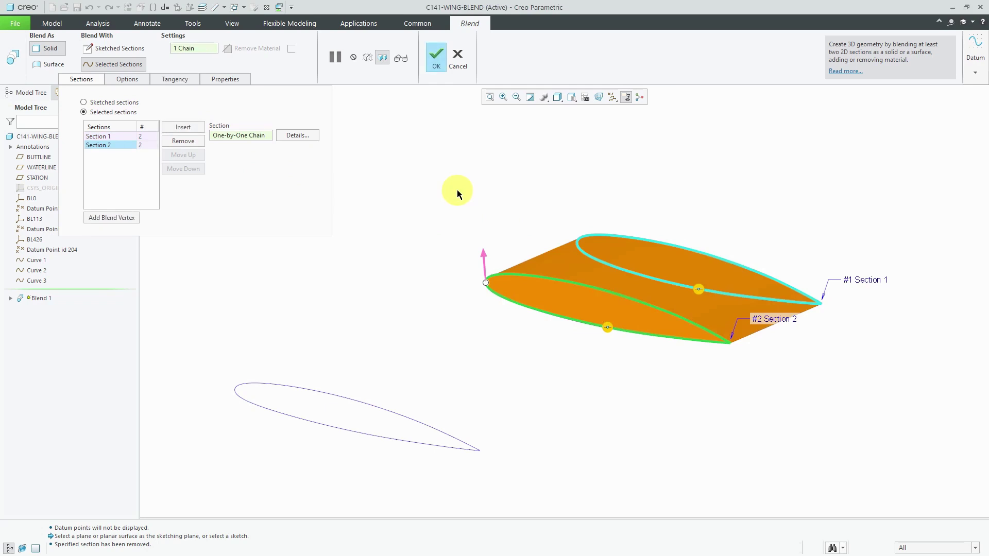
{"action": "left_click", "coordinate": [183, 127]}
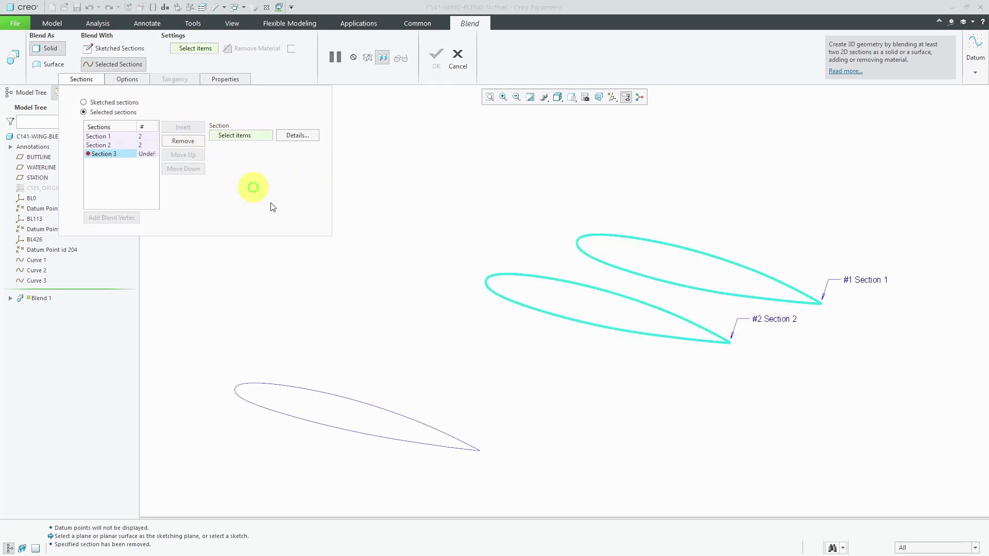
{"action": "left_click", "coordinate": [380, 402]}
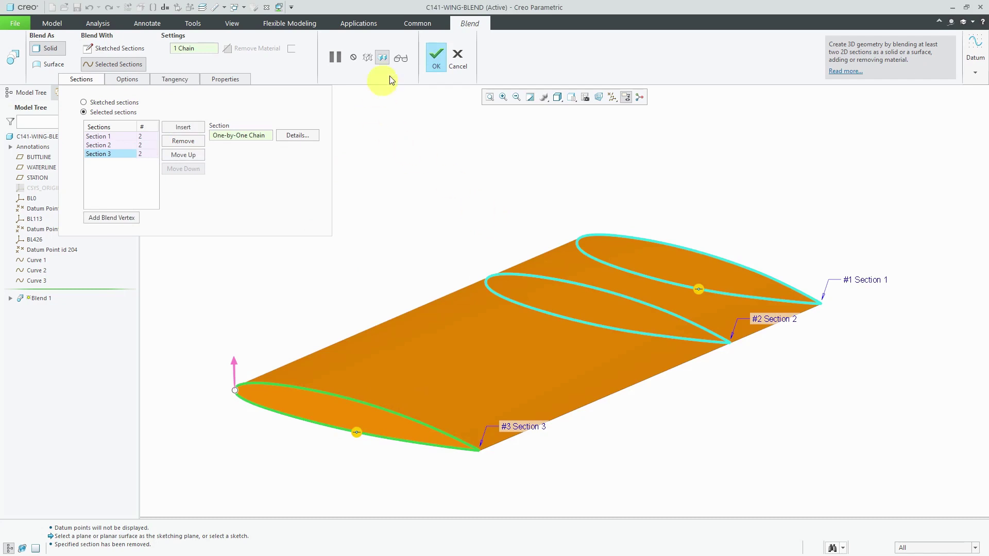
{"action": "left_click", "coordinate": [433, 61]}
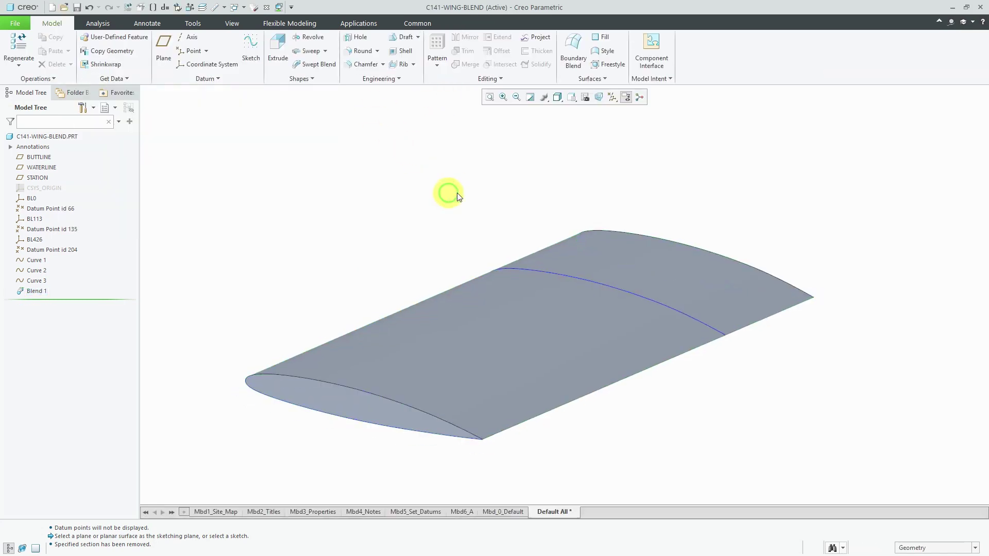
Hide Curve 1, Curve 2 and Curve 3 so only the blended wing solid is displayed.
{"action": "left_click", "coordinate": [526, 191]}
{"action": "middle_click_drag", "start_coordinate": [526, 192], "coordinate": [531, 192]}
{"action": "scroll", "coordinate": [533, 195], "scroll_direction": "down", "scroll_amount": 2}
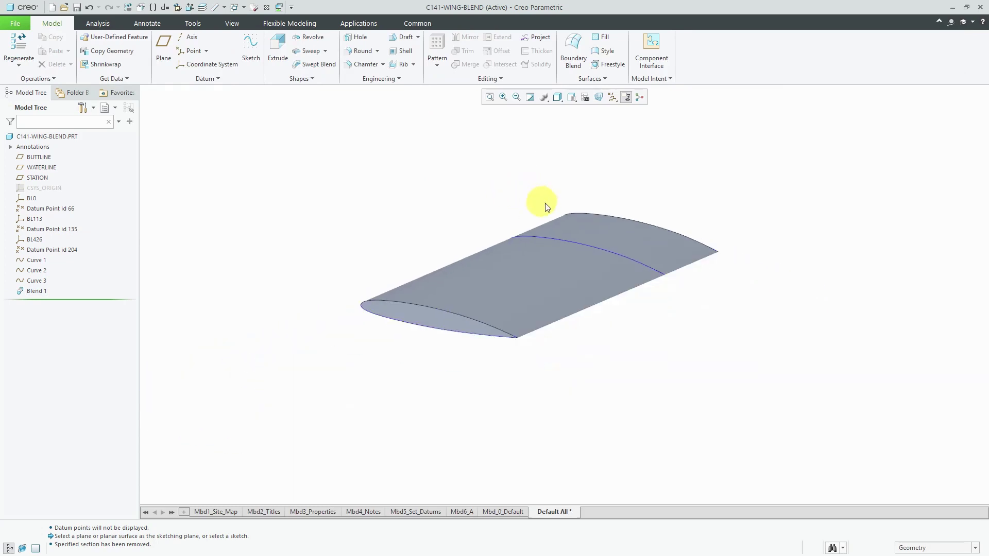
{"action": "left_click", "coordinate": [34, 258]}
{"action": "left_click", "coordinate": [40, 280], "text": "shift"}
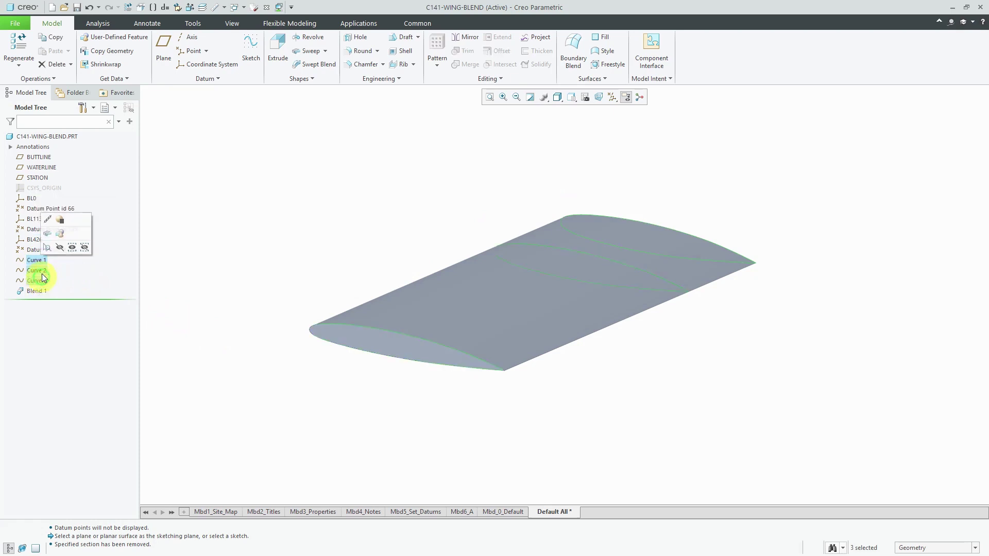
{"action": "left_click", "coordinate": [59, 248]}
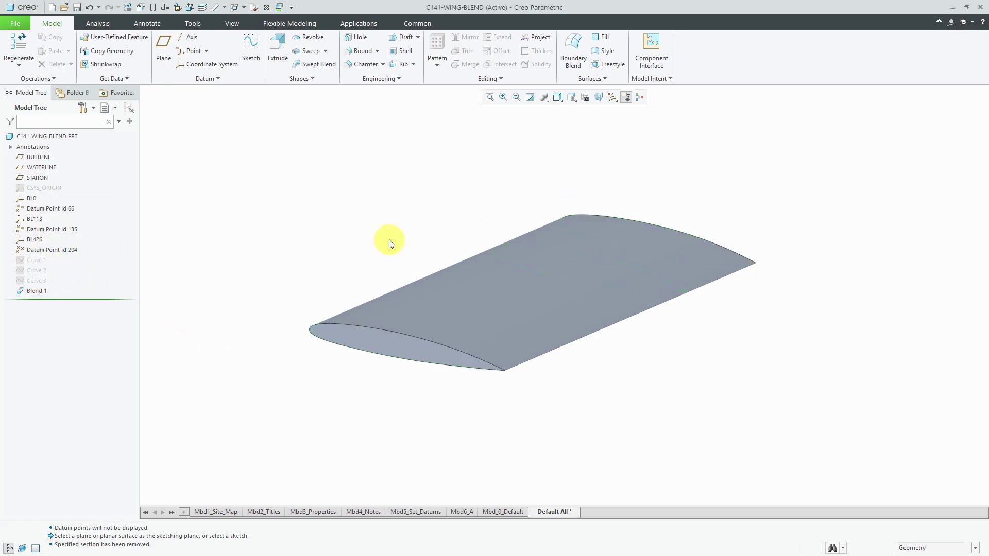
Redefine the BL426 coordinate system, trying an X offset of 40 from BL0 before setting it to 100.
{"action": "mouse_move", "coordinate": [389, 242]}
{"action": "middle_mouse_down"}
{"action": "mouse_move", "coordinate": [419, 227]}
{"action": "mouse_move", "coordinate": [433, 236]}
{"action": "mouse_move", "coordinate": [421, 241]}
{"action": "middle_mouse_up"}
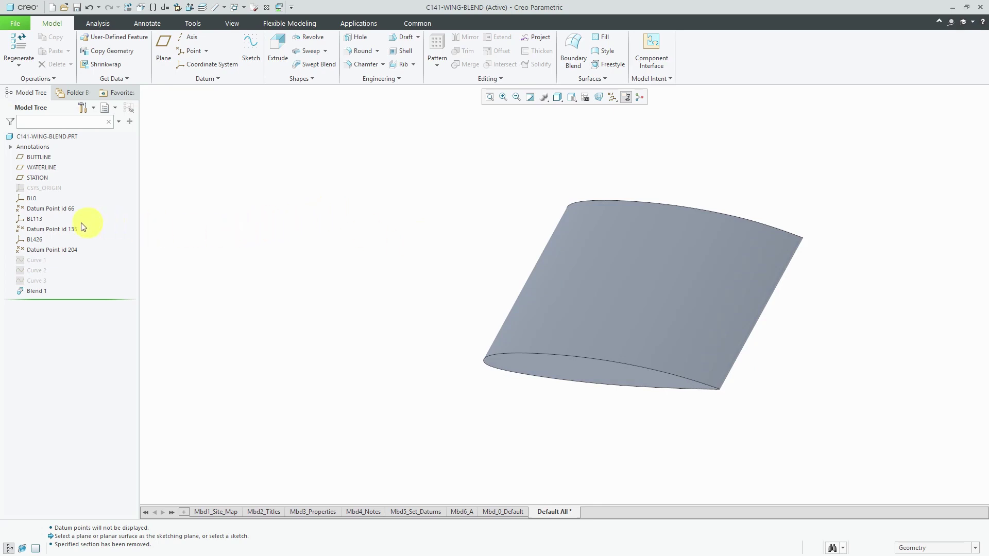
{"action": "left_click", "coordinate": [38, 224]}
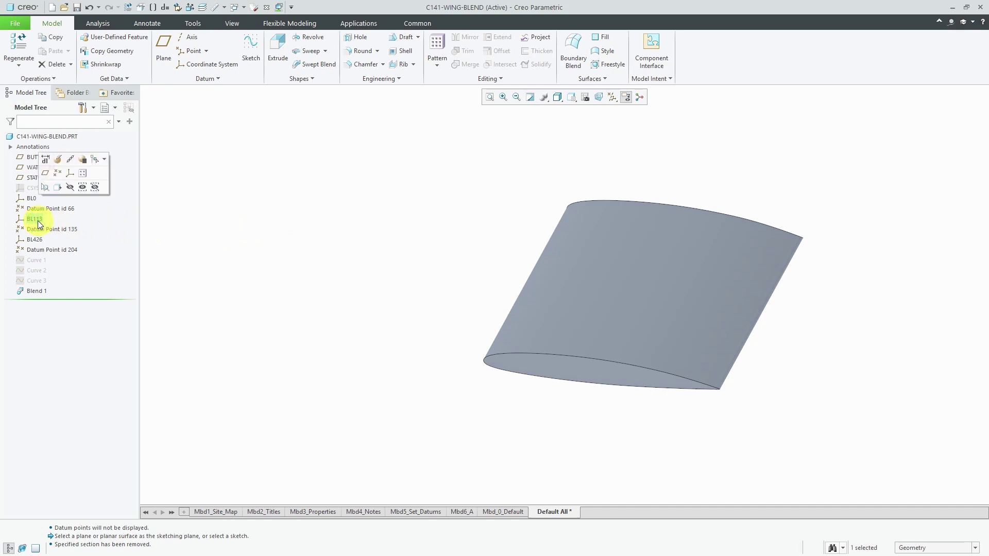
{"action": "left_click", "coordinate": [36, 244]}
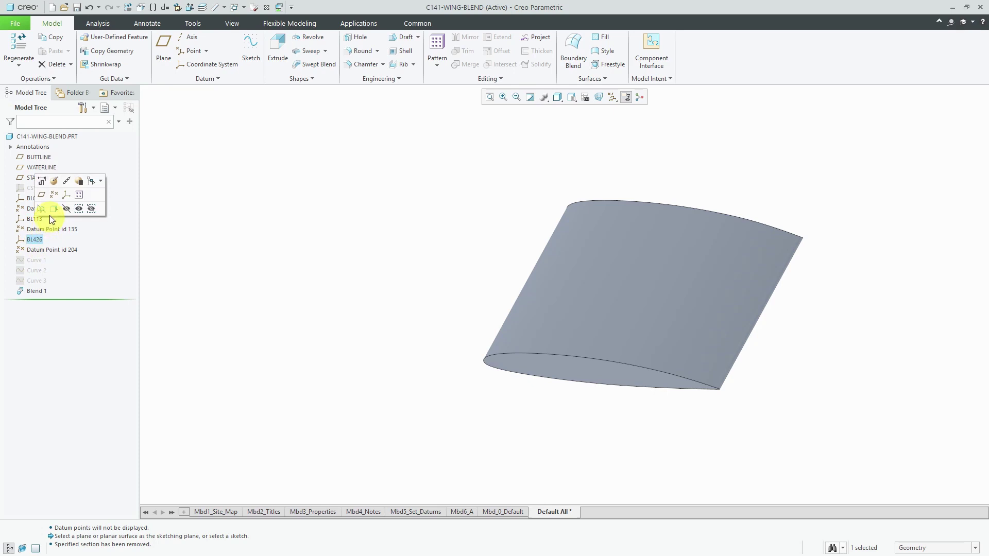
{"action": "left_click", "coordinate": [56, 183]}
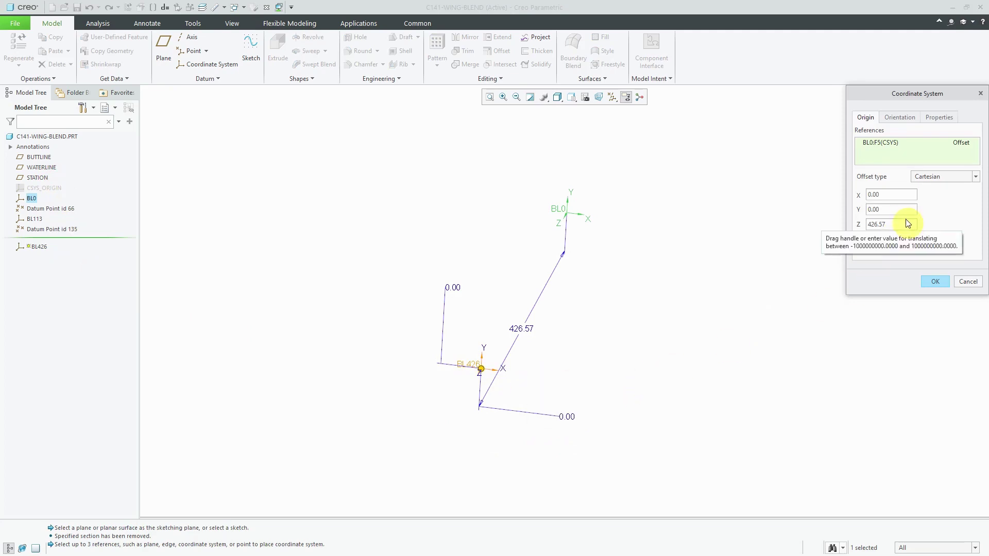
{"action": "double_click", "coordinate": [875, 209]}
{"action": "double_click", "coordinate": [871, 194]}
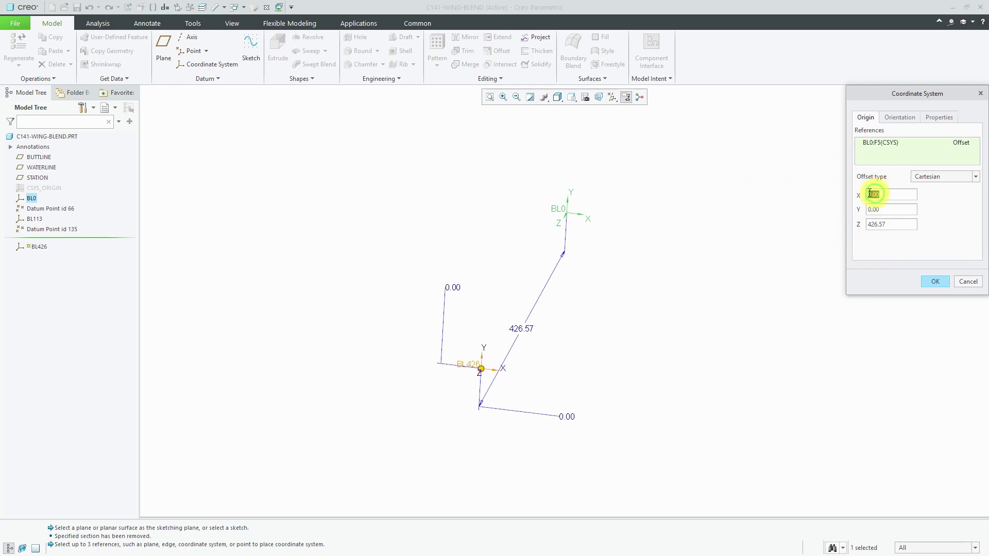
{"action": "type", "text": "40"}
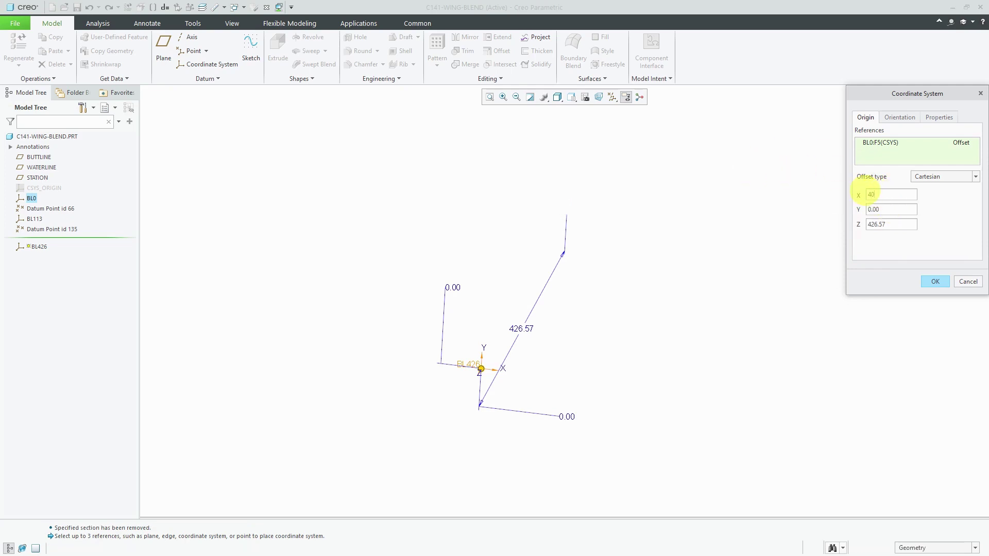
{"action": "key", "text": "Return"}
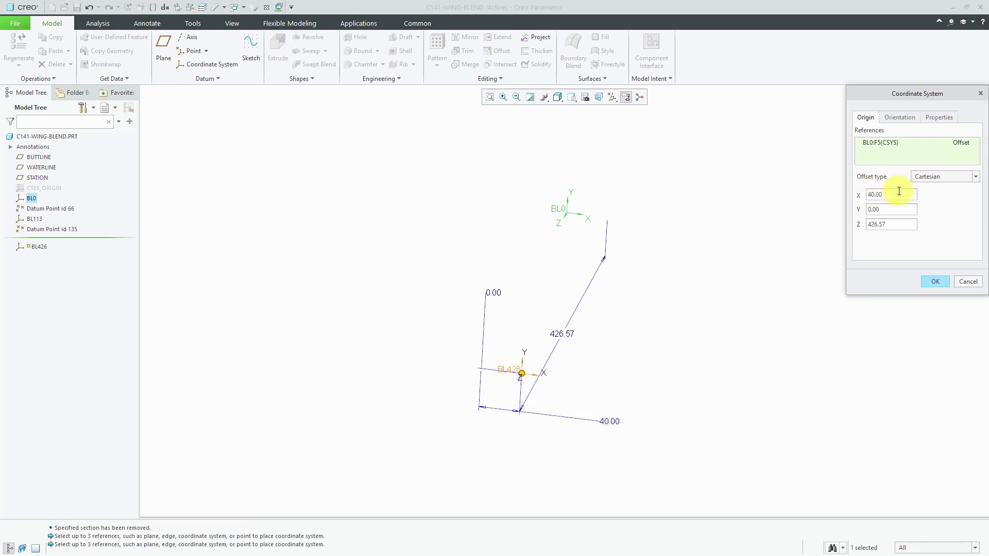
{"action": "double_click", "coordinate": [899, 191]}
{"action": "type", "text": "100"}
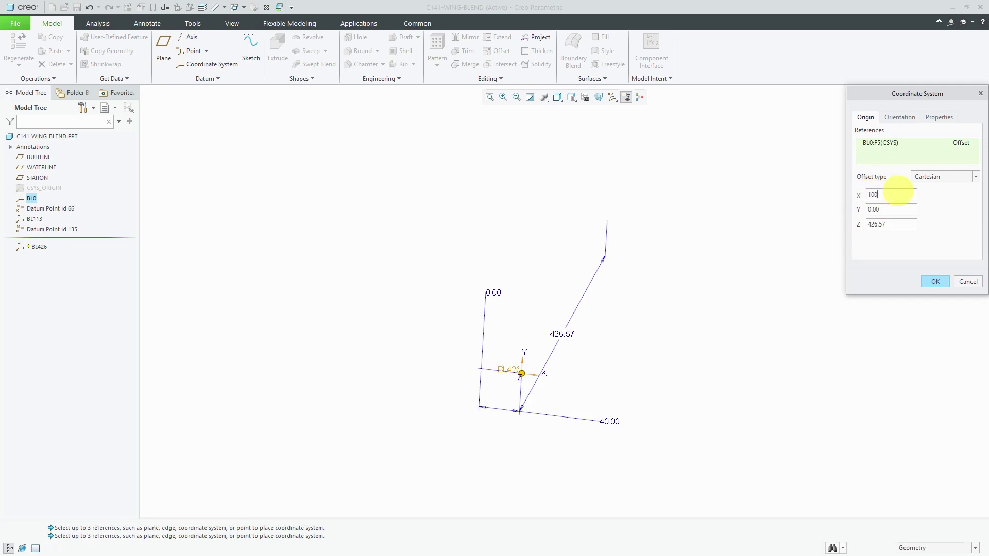
{"action": "key", "text": "Return"}
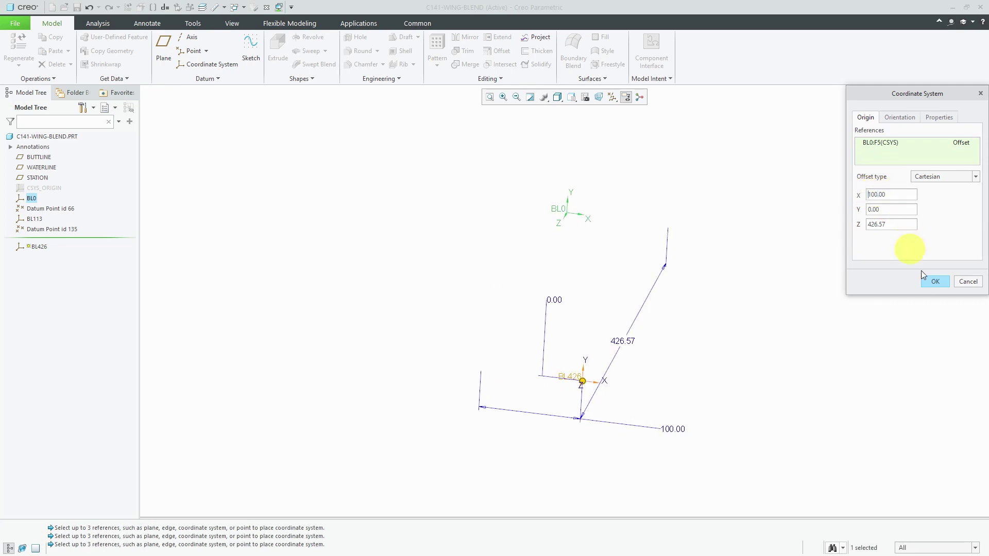
{"action": "left_click", "coordinate": [932, 282]}
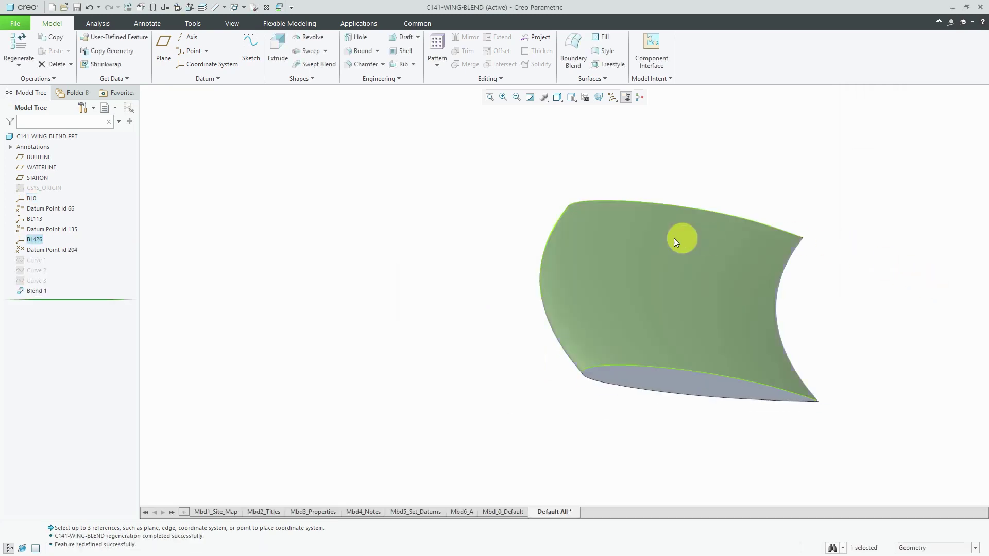
Redefine the BL113 coordinate system with an X offset of 25 from BL0.
{"action": "middle_click_drag", "start_coordinate": [531, 250], "coordinate": [525, 269]}
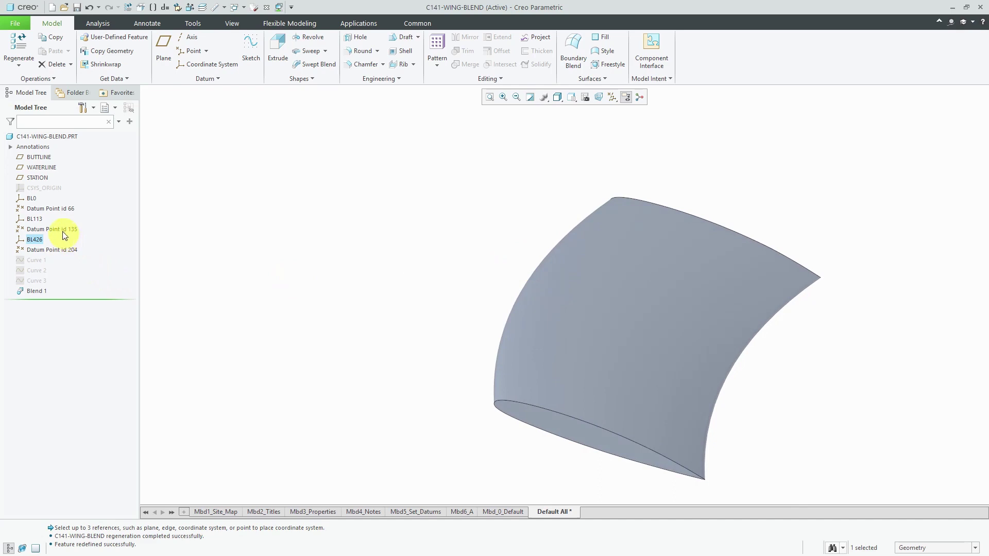
{"action": "left_click", "coordinate": [41, 225]}
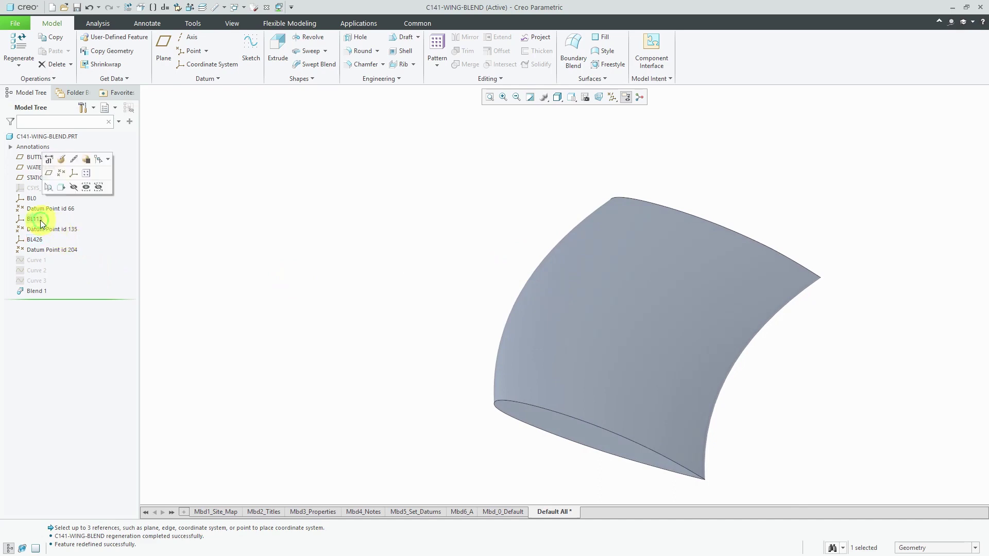
{"action": "left_click", "coordinate": [62, 158]}
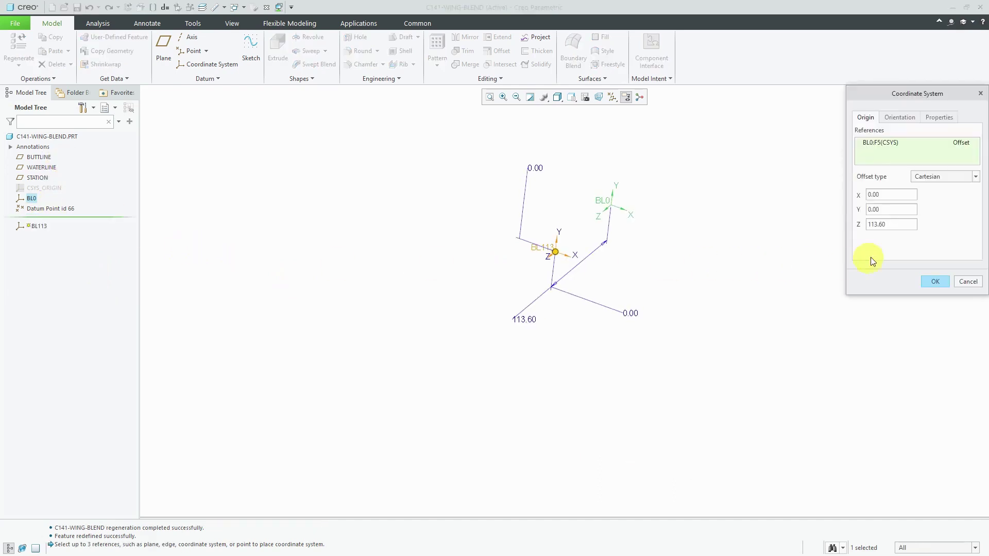
{"action": "left_click", "coordinate": [900, 194]}
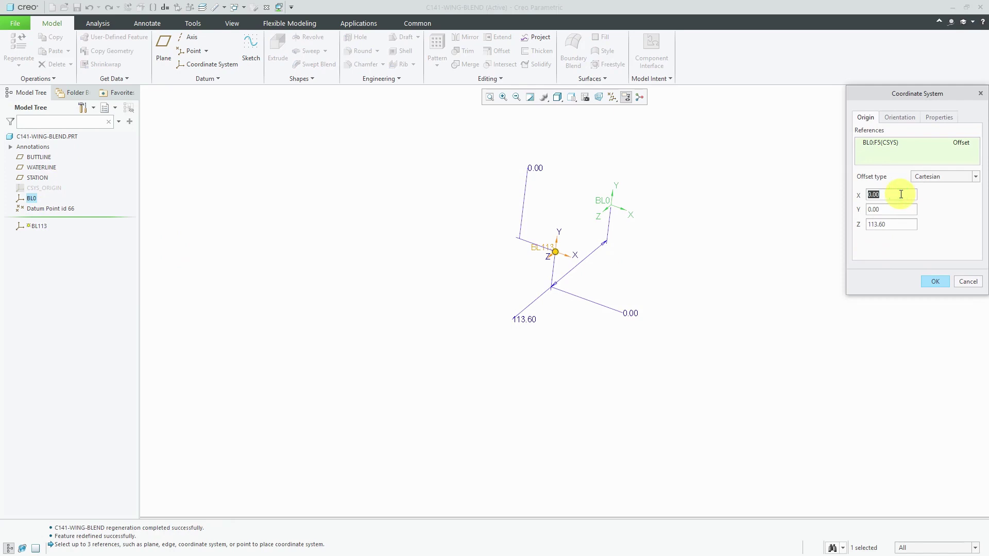
{"action": "type", "text": "25"}
{"action": "key", "text": "Return"}
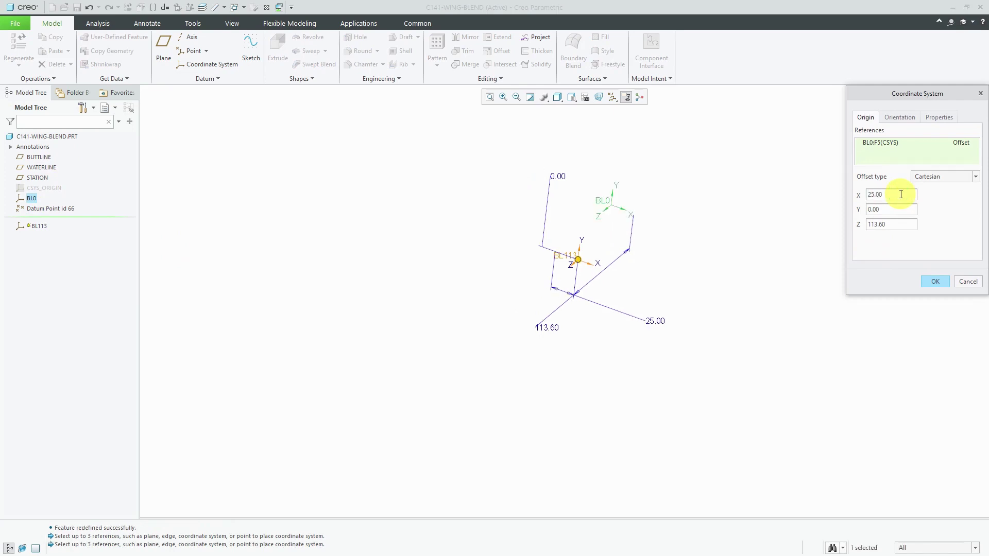
{"action": "left_click", "coordinate": [934, 281]}
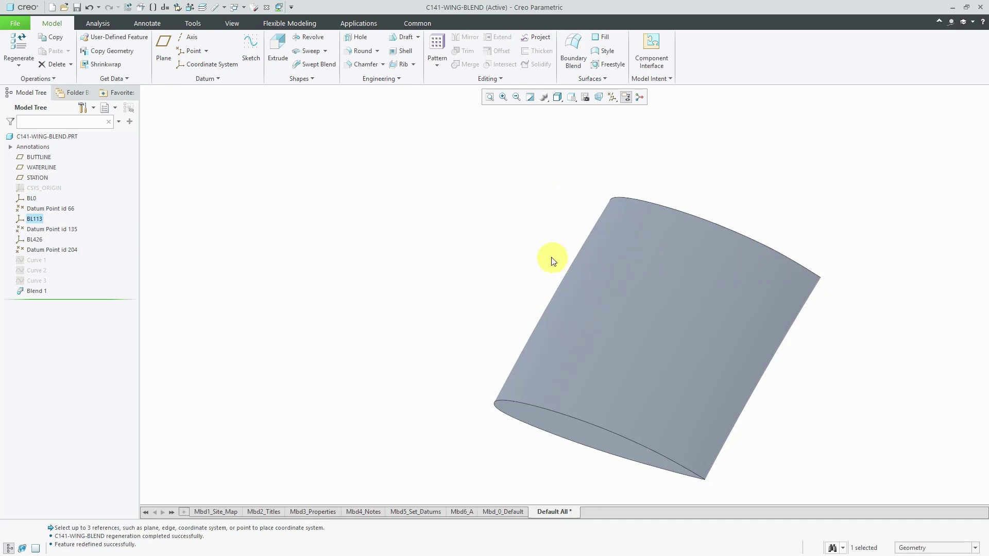
{"action": "mouse_move", "coordinate": [551, 261]}
{"action": "middle_mouse_down"}
{"action": "mouse_move", "coordinate": [546, 214]}
{"action": "mouse_move", "coordinate": [594, 241]}
{"action": "mouse_move", "coordinate": [576, 267]}
{"action": "mouse_move", "coordinate": [591, 294]}
{"action": "mouse_move", "coordinate": [565, 283]}
{"action": "mouse_move", "coordinate": [559, 292]}
{"action": "mouse_move", "coordinate": [655, 329]}
{"action": "middle_mouse_up"}
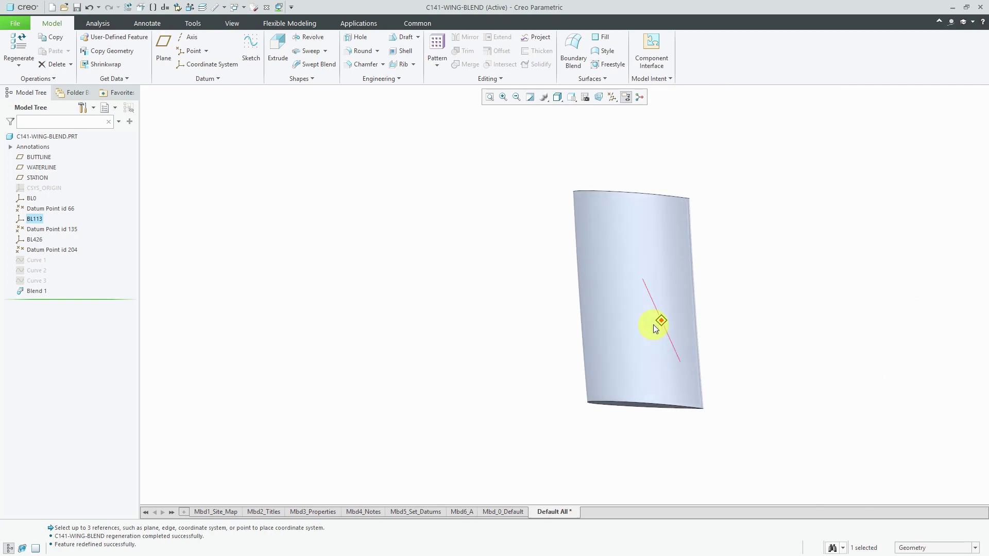
{"action": "mouse_move", "coordinate": [698, 410]}
{"action": "middle_mouse_down"}
{"action": "mouse_move", "coordinate": [661, 328]}
{"action": "mouse_move", "coordinate": [644, 351]}
{"action": "mouse_move", "coordinate": [671, 342]}
{"action": "mouse_move", "coordinate": [634, 346]}
{"action": "mouse_move", "coordinate": [662, 345]}
{"action": "middle_mouse_up"}
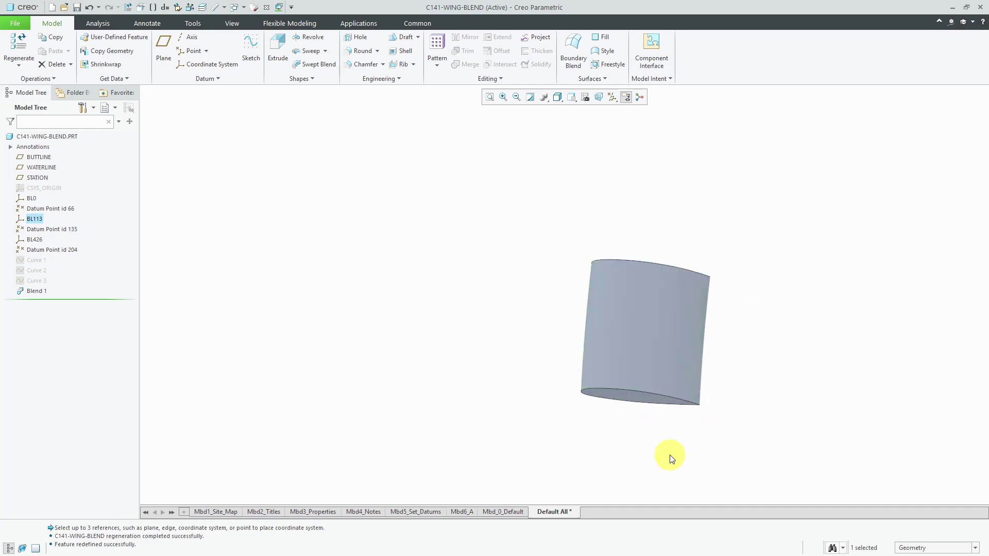
{"action": "scroll", "coordinate": [713, 410], "scroll_direction": "down", "scroll_amount": 3}
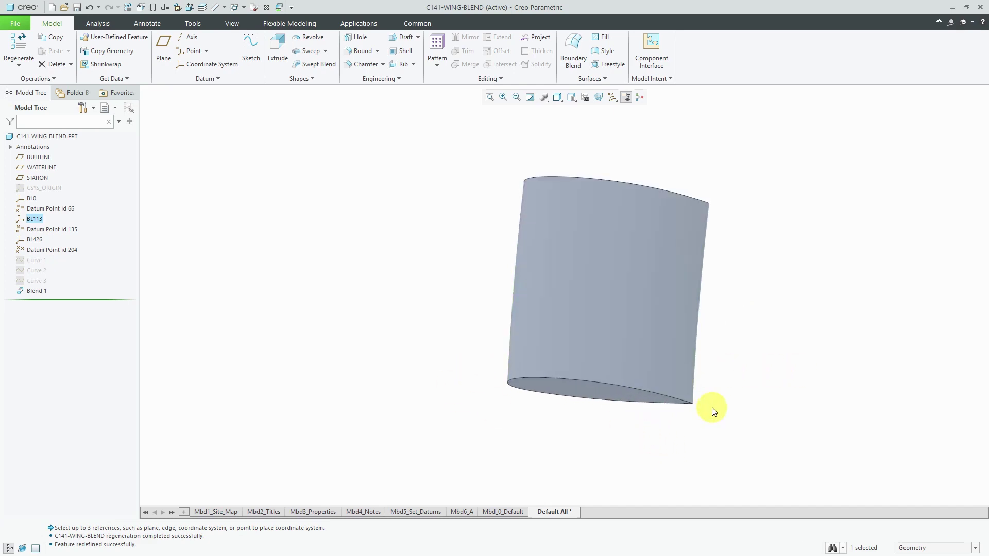